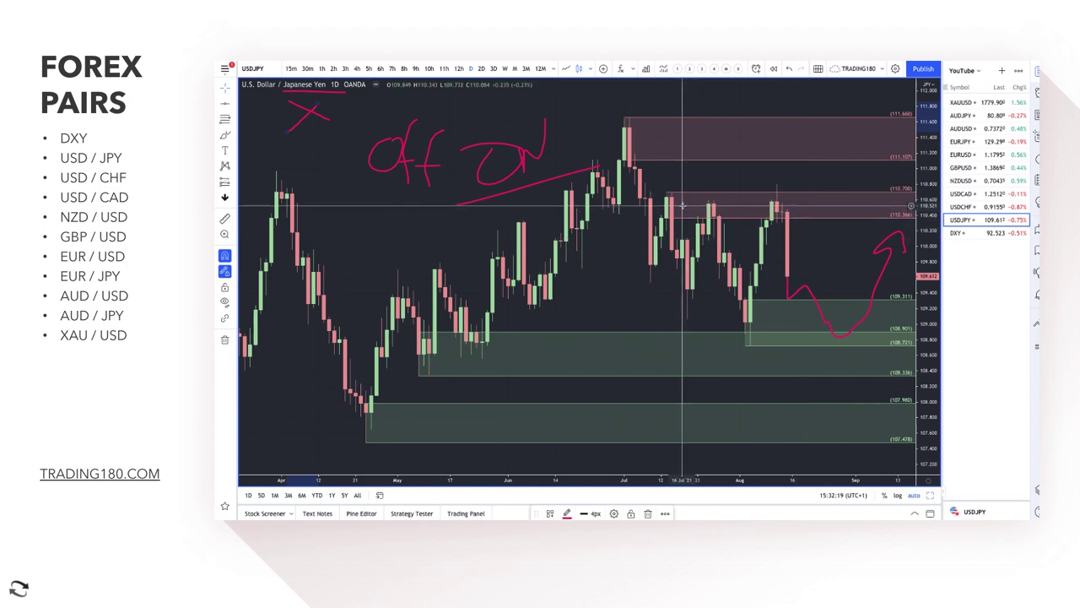
Resize the USD/JPY pink zone to span 110.802–110.336 from the recent highs, then zoom out
{"action": "left_click_drag", "start_coordinate": [777, 192], "coordinate": [776, 183]}
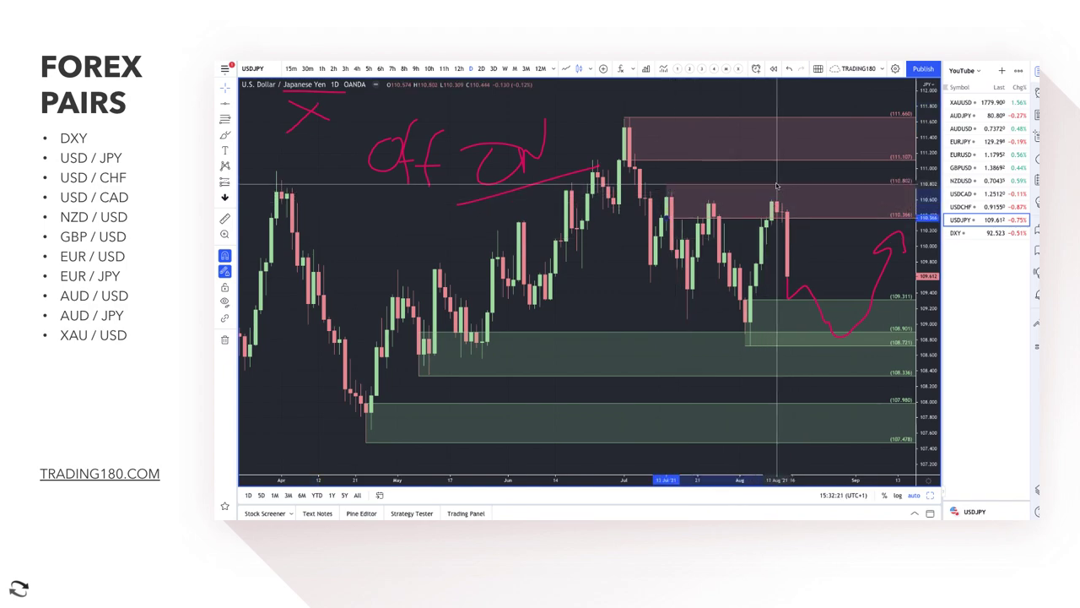
{"action": "left_click_drag", "start_coordinate": [666, 220], "coordinate": [771, 222]}
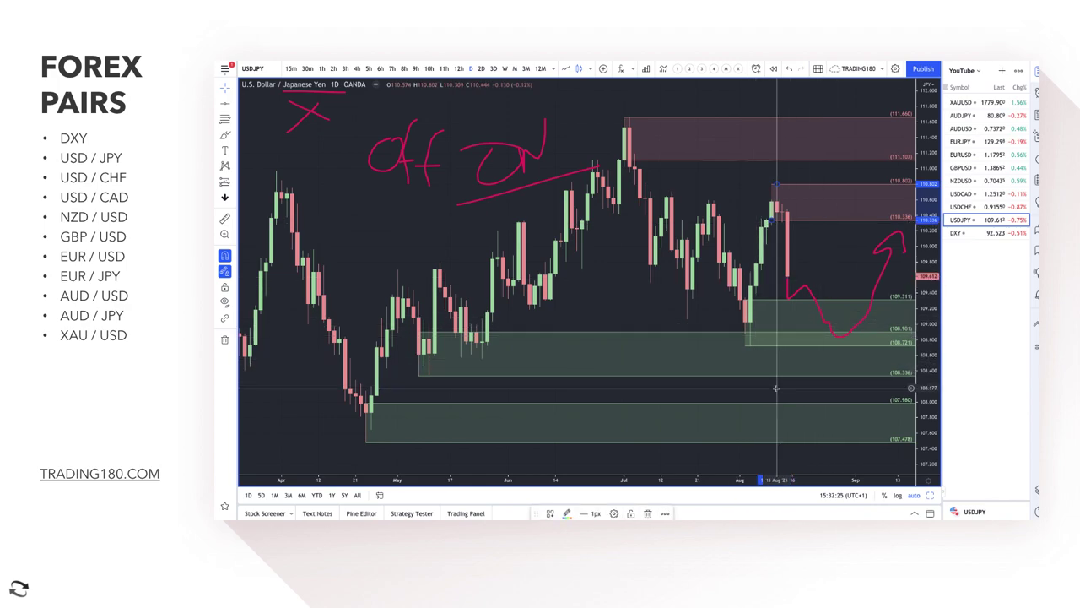
{"action": "scroll", "coordinate": [816, 389], "scroll_direction": "down", "scroll_amount": 5}
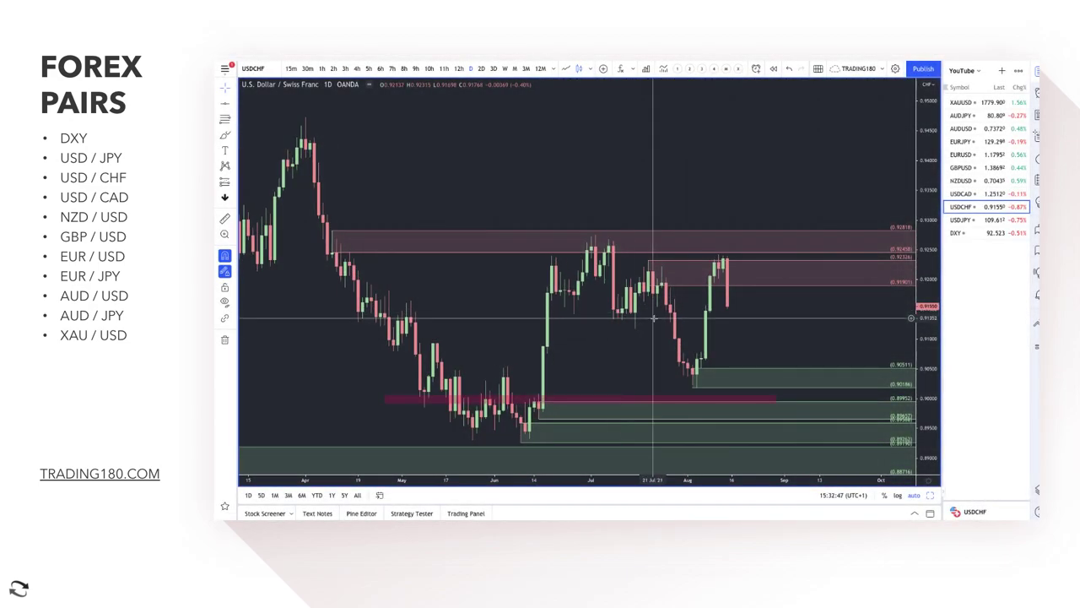
Draw a pink supply zone rectangle covering the USD/CHF August highs
{"action": "right_click", "coordinate": [653, 318]}
{"action": "left_click", "coordinate": [225, 134]}
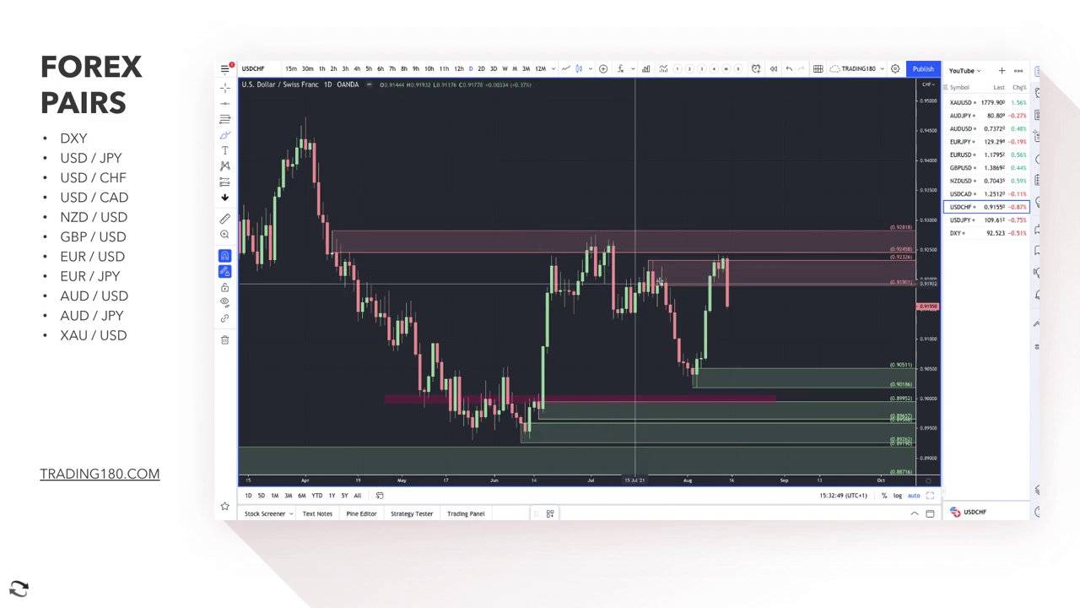
{"action": "left_click", "coordinate": [648, 254]}
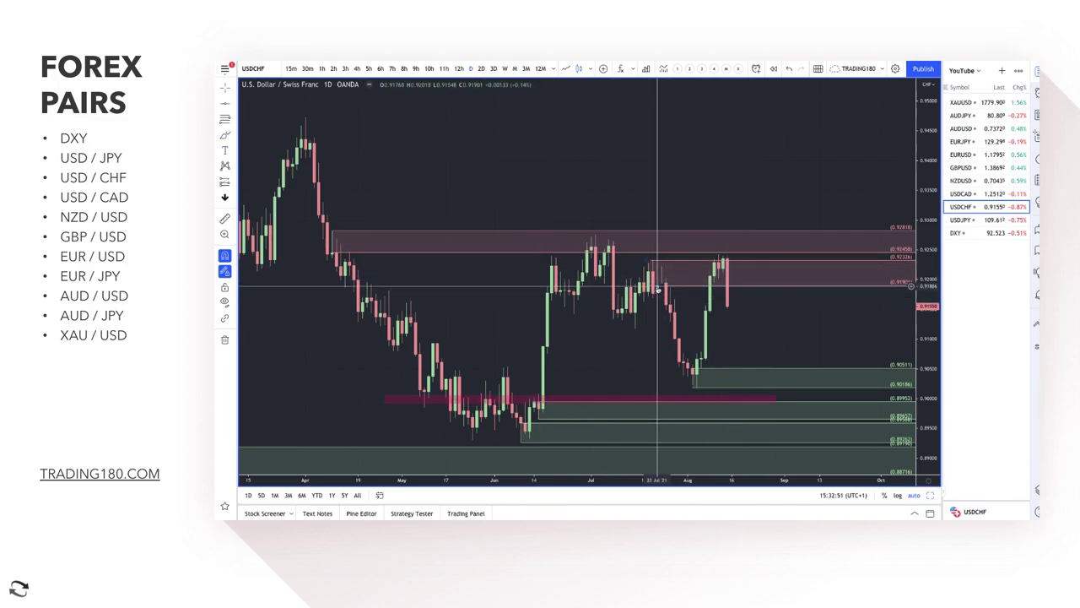
{"action": "left_click", "coordinate": [726, 261]}
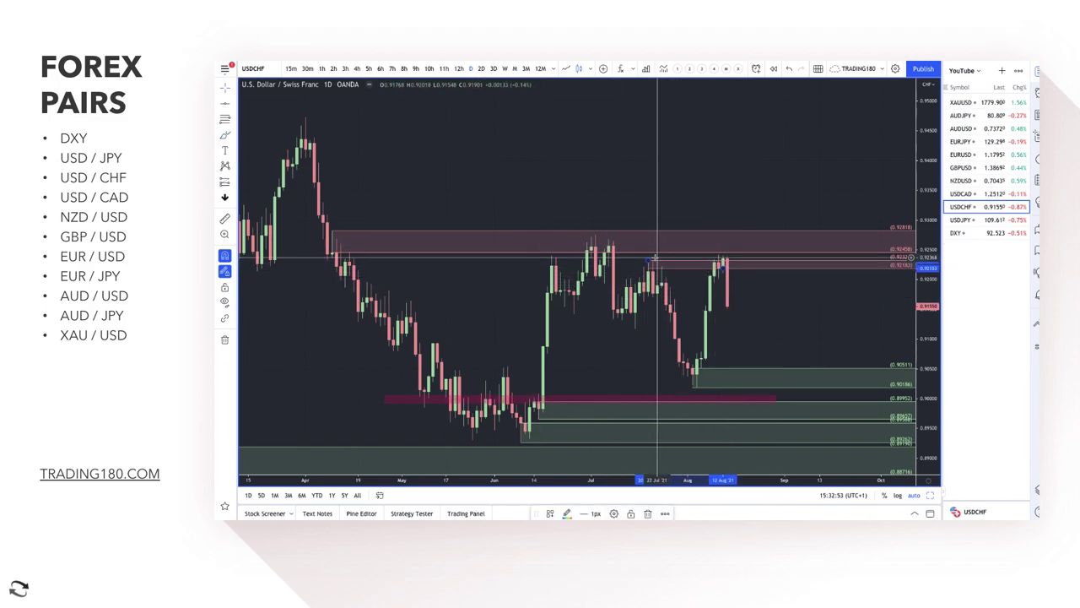
{"action": "left_click_drag", "start_coordinate": [650, 255], "coordinate": [718, 253]}
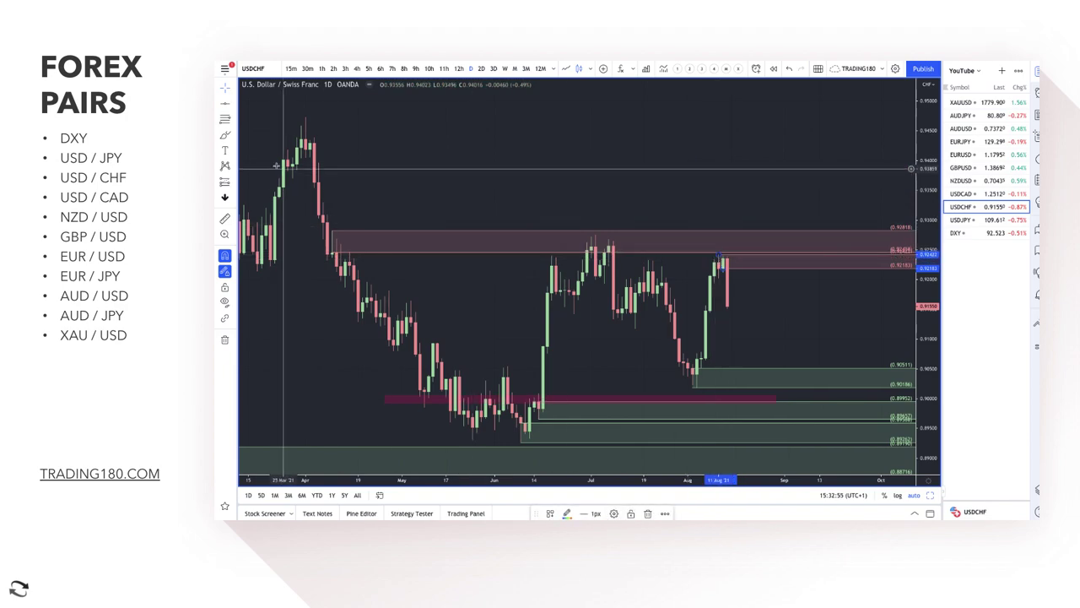
{"action": "left_click", "coordinate": [724, 279]}
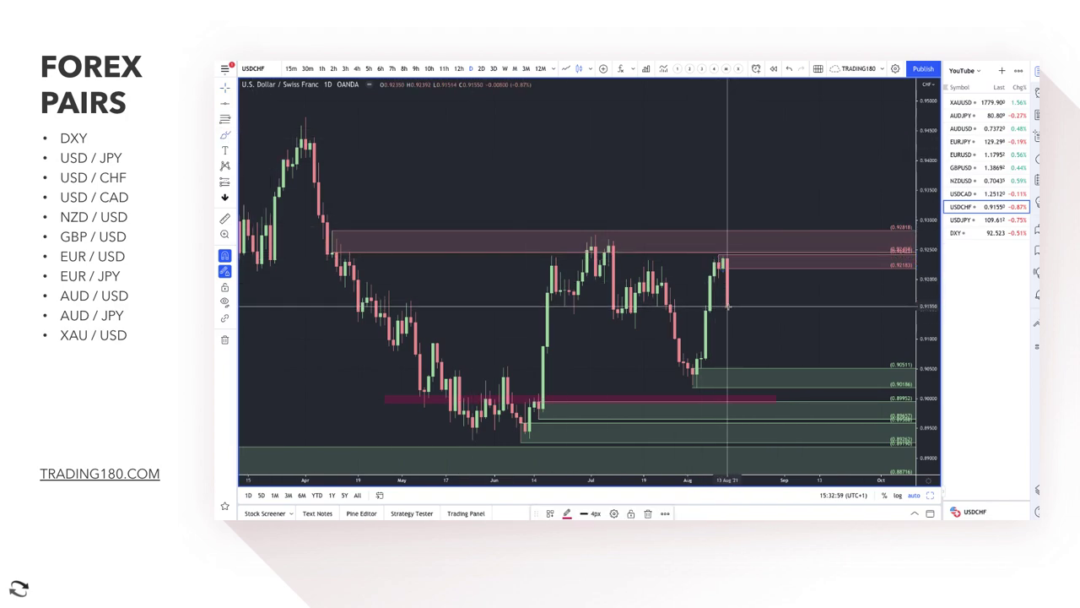
Brush projected price paths: one up to the zone and back, one down toward demand
{"action": "mouse_move", "coordinate": [727, 307]}
{"action": "left_mouse_down"}
{"action": "mouse_move", "coordinate": [762, 262]}
{"action": "mouse_move", "coordinate": [802, 300]}
{"action": "left_mouse_up"}
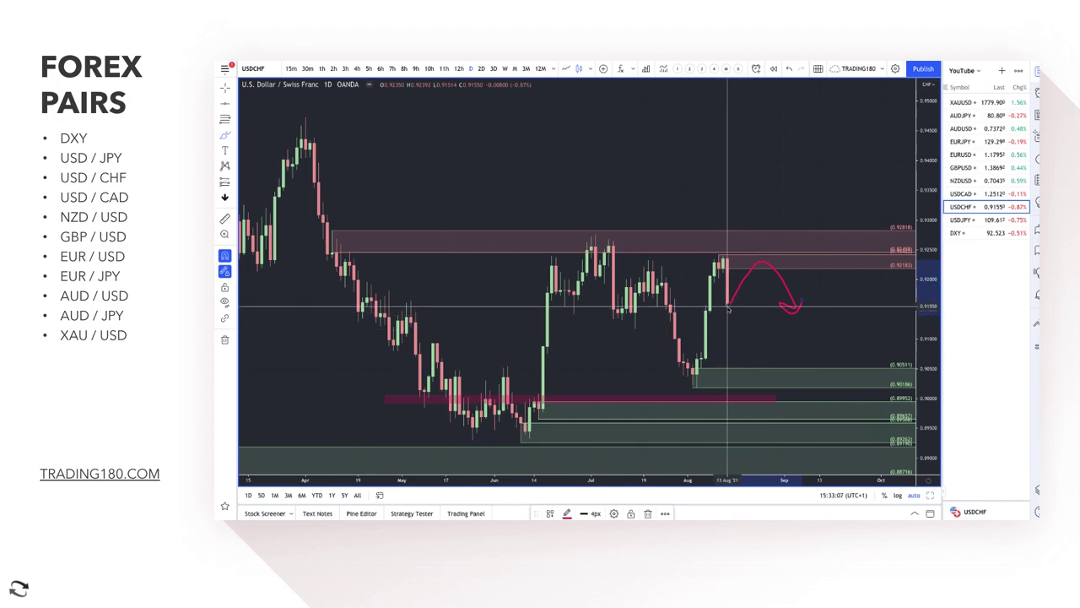
{"action": "mouse_move", "coordinate": [729, 310]}
{"action": "left_mouse_down"}
{"action": "mouse_move", "coordinate": [754, 379]}
{"action": "mouse_move", "coordinate": [806, 346]}
{"action": "mouse_move", "coordinate": [811, 359]}
{"action": "left_mouse_up"}
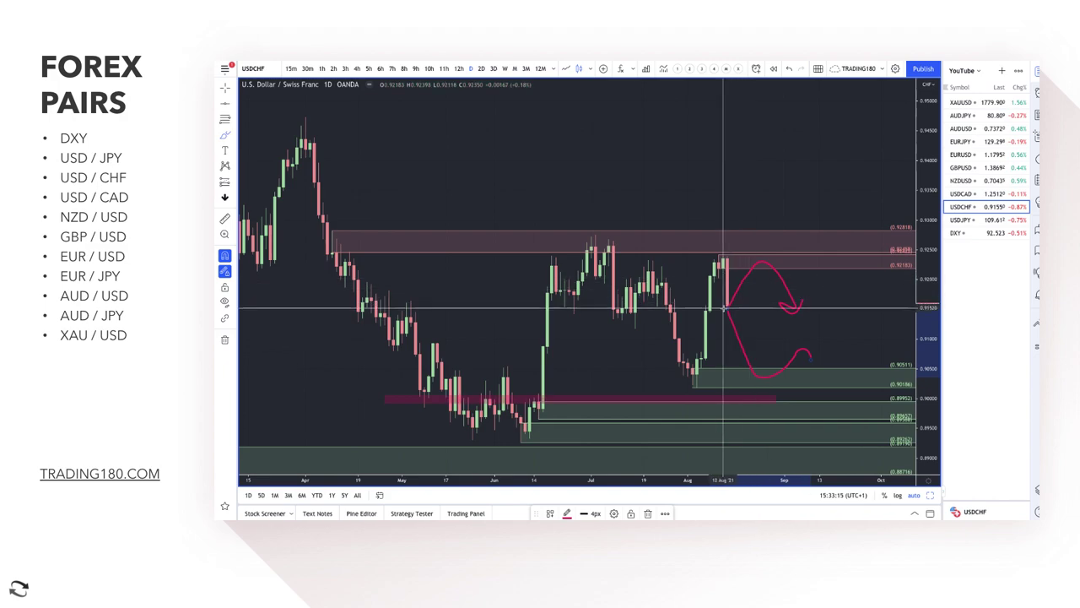
{"action": "mouse_move", "coordinate": [725, 306]}
{"action": "left_mouse_down"}
{"action": "mouse_move", "coordinate": [760, 212]}
{"action": "mouse_move", "coordinate": [790, 284]}
{"action": "mouse_move", "coordinate": [832, 239]}
{"action": "mouse_move", "coordinate": [837, 261]}
{"action": "left_mouse_up"}
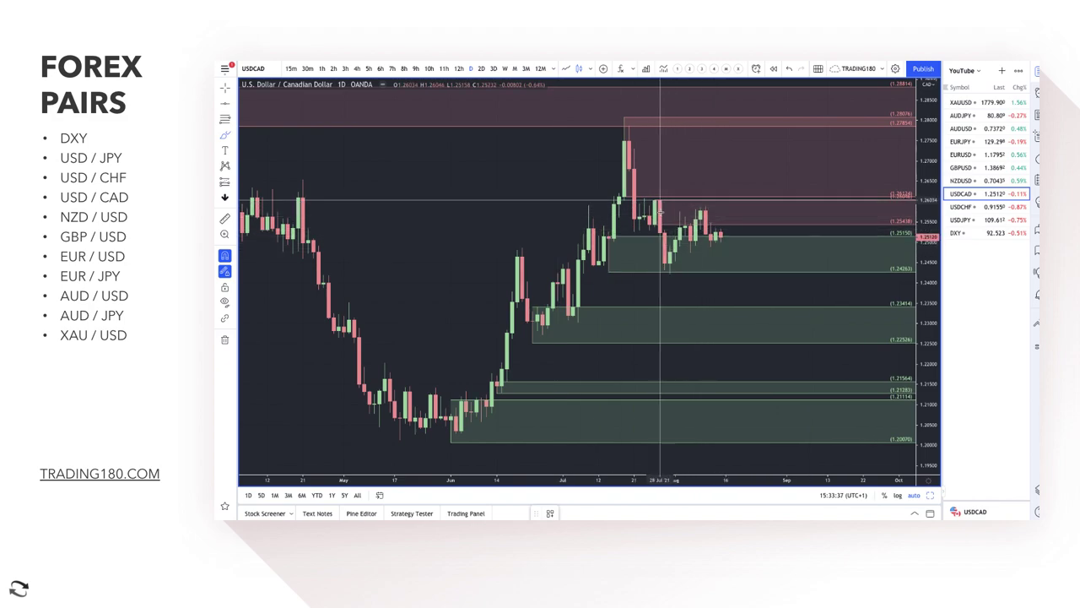
Brush USD/CAD projected paths into the supply and two demand zones, plus a handwritten 'Off' note
{"action": "mouse_move", "coordinate": [660, 200]}
{"action": "left_mouse_down"}
{"action": "mouse_move", "coordinate": [670, 260]}
{"action": "mouse_move", "coordinate": [700, 211]}
{"action": "mouse_move", "coordinate": [711, 240]}
{"action": "left_mouse_up"}
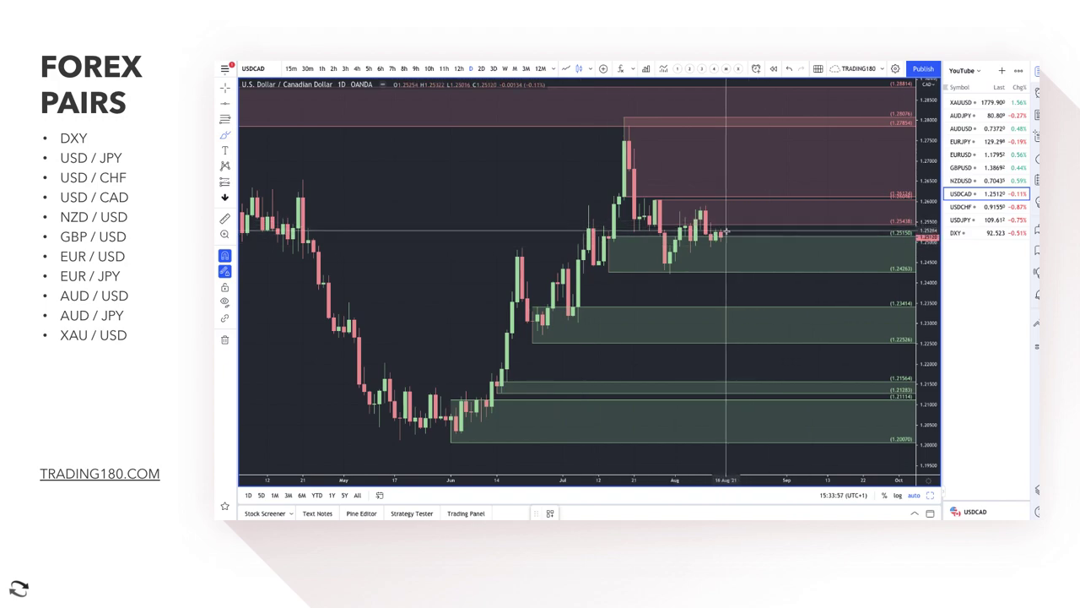
{"action": "mouse_move", "coordinate": [721, 235]}
{"action": "left_mouse_down"}
{"action": "mouse_move", "coordinate": [757, 150]}
{"action": "mouse_move", "coordinate": [784, 192]}
{"action": "mouse_move", "coordinate": [798, 173]}
{"action": "left_mouse_up"}
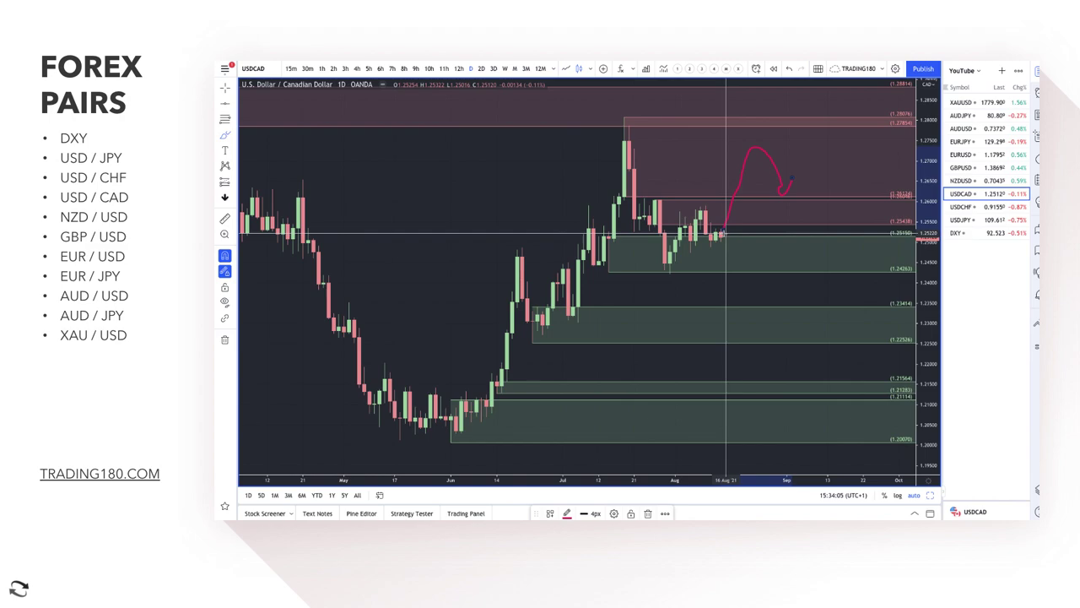
{"action": "mouse_move", "coordinate": [725, 233]}
{"action": "left_mouse_down"}
{"action": "mouse_move", "coordinate": [751, 280]}
{"action": "mouse_move", "coordinate": [784, 246]}
{"action": "left_mouse_up"}
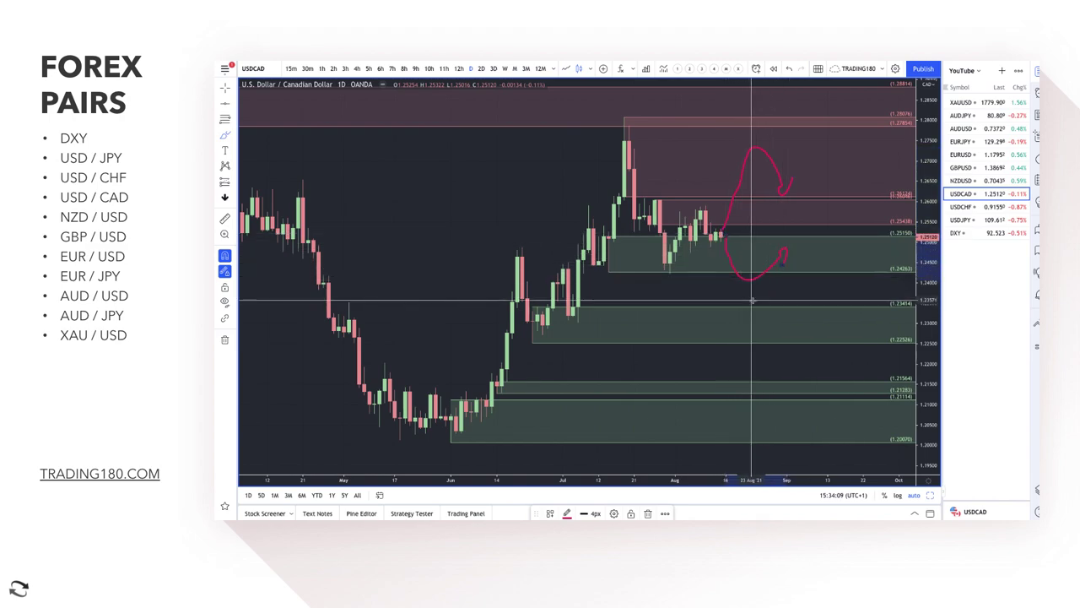
{"action": "mouse_move", "coordinate": [754, 301]}
{"action": "left_mouse_down"}
{"action": "mouse_move", "coordinate": [765, 340]}
{"action": "mouse_move", "coordinate": [793, 306]}
{"action": "mouse_move", "coordinate": [808, 313]}
{"action": "left_mouse_up"}
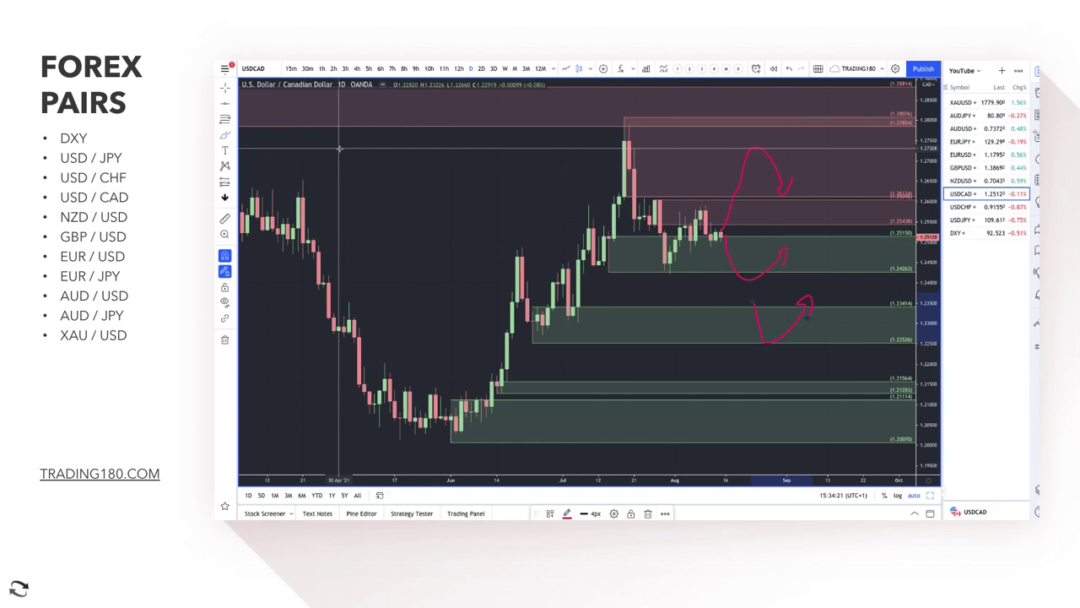
{"action": "mouse_move", "coordinate": [348, 148]}
{"action": "left_mouse_down"}
{"action": "mouse_move", "coordinate": [341, 169]}
{"action": "mouse_move", "coordinate": [355, 152]}
{"action": "mouse_move", "coordinate": [360, 172]}
{"action": "mouse_move", "coordinate": [377, 143]}
{"action": "left_mouse_up"}
{"action": "mouse_move", "coordinate": [407, 133]}
{"action": "left_mouse_down"}
{"action": "mouse_move", "coordinate": [394, 175]}
{"action": "mouse_move", "coordinate": [379, 156]}
{"action": "left_mouse_up"}
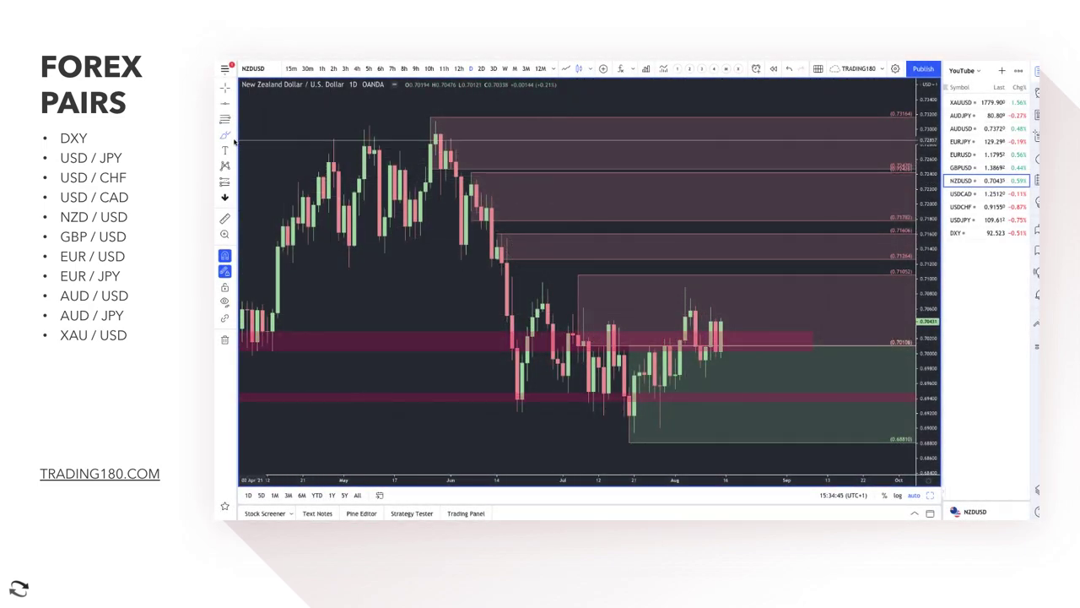
Draw an upward arrow below the June lows, delete the 0.702 pink band, and sketch a path into demand
{"action": "left_click", "coordinate": [233, 138]}
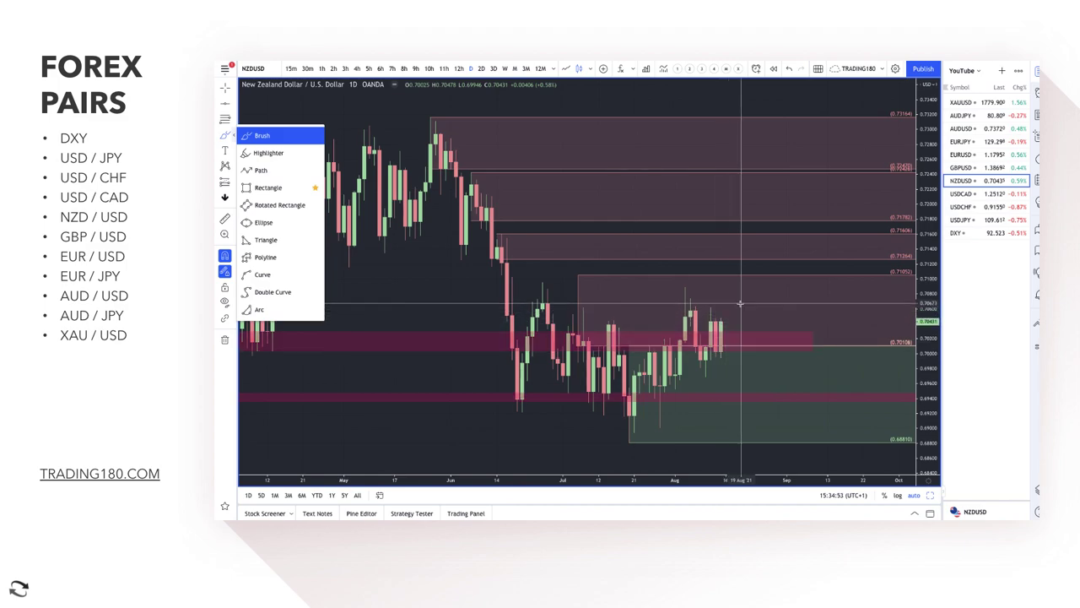
{"action": "mouse_move", "coordinate": [405, 443]}
{"action": "left_mouse_down"}
{"action": "mouse_move", "coordinate": [441, 367]}
{"action": "mouse_move", "coordinate": [444, 390]}
{"action": "left_mouse_up"}
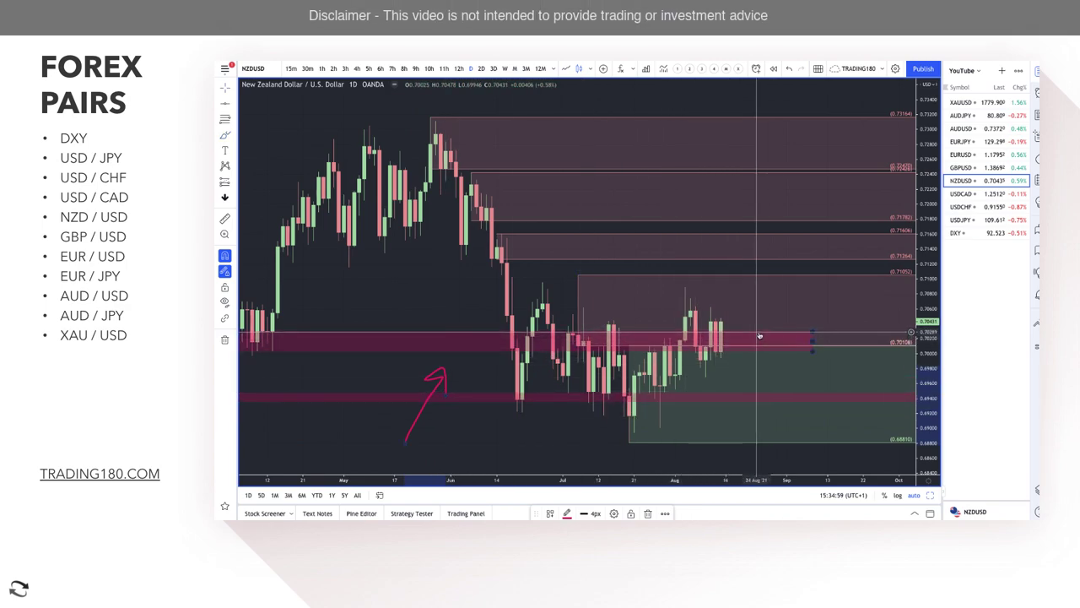
{"action": "left_click_drag", "start_coordinate": [759, 341], "coordinate": [758, 336]}
{"action": "key", "text": "Delete"}
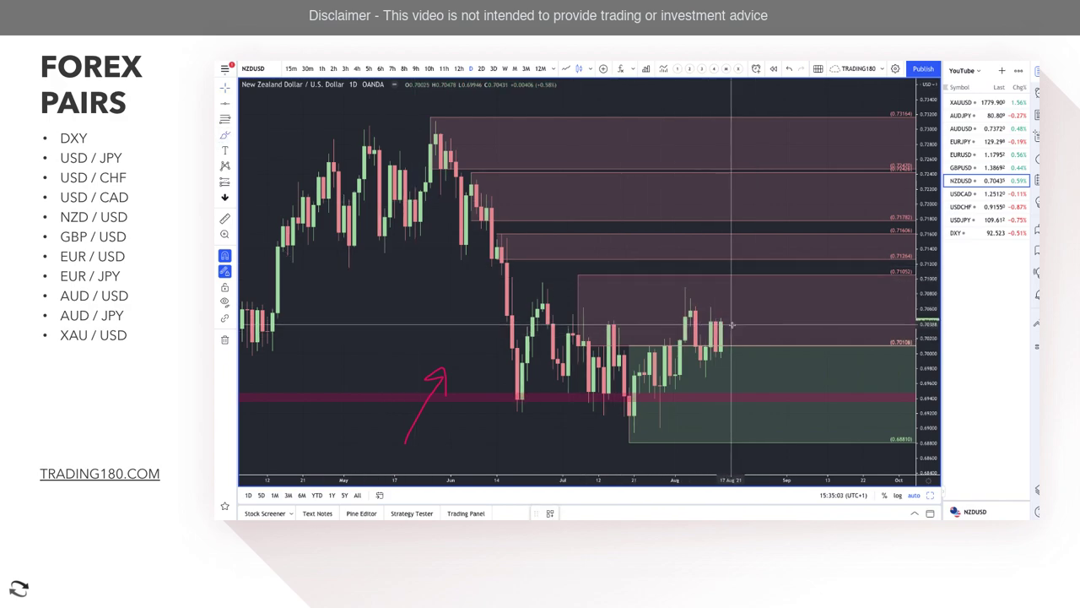
{"action": "left_click_drag", "start_coordinate": [723, 321], "coordinate": [748, 284]}
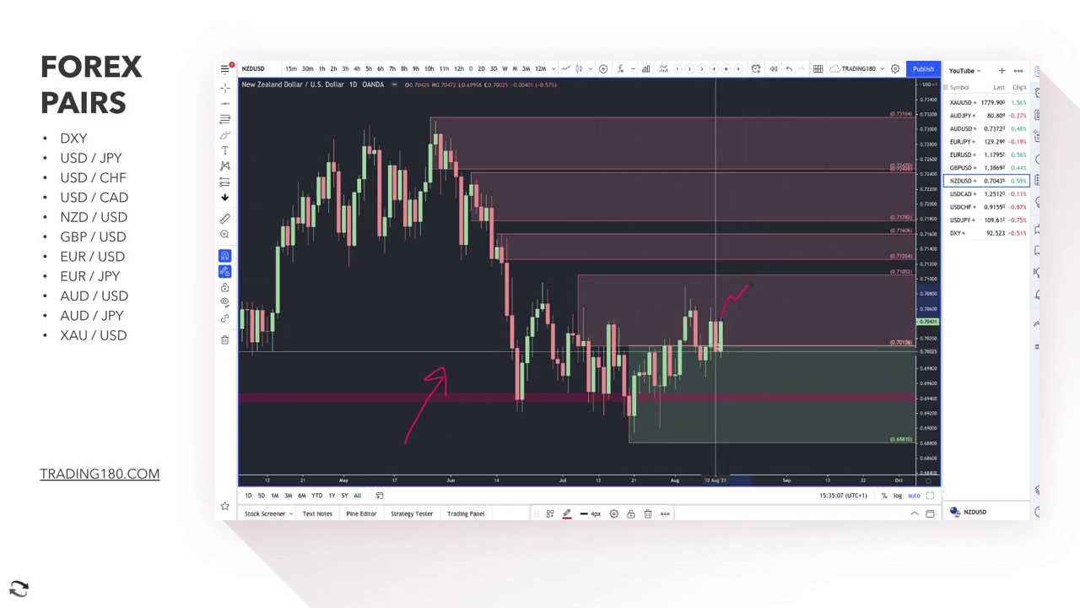
{"action": "mouse_move", "coordinate": [722, 348]}
{"action": "left_mouse_down"}
{"action": "mouse_move", "coordinate": [731, 376]}
{"action": "mouse_move", "coordinate": [784, 421]}
{"action": "mouse_move", "coordinate": [838, 345]}
{"action": "mouse_move", "coordinate": [863, 346]}
{"action": "left_mouse_up"}
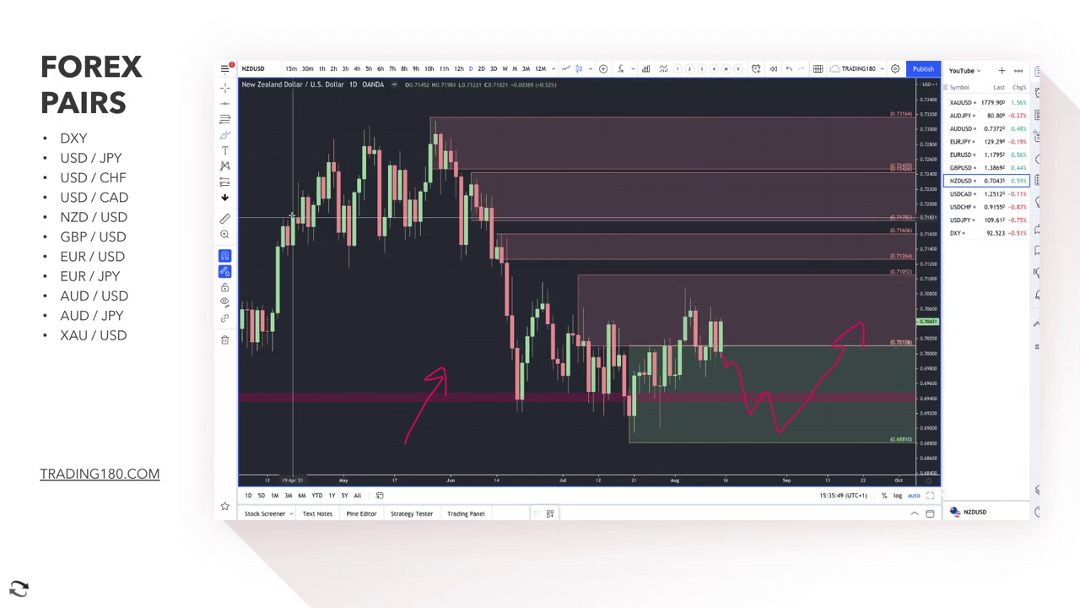
Apply the 3. VR TOOL template to the NZD/USD July zone and circle the latest candles and highs
{"action": "left_click", "coordinate": [225, 117]}
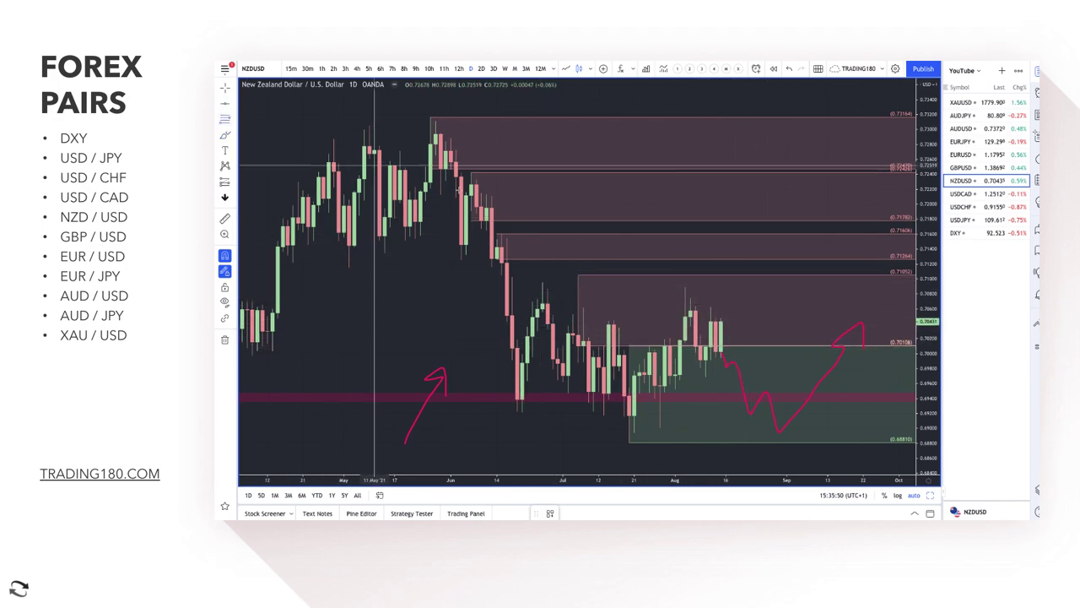
{"action": "left_click", "coordinate": [578, 274]}
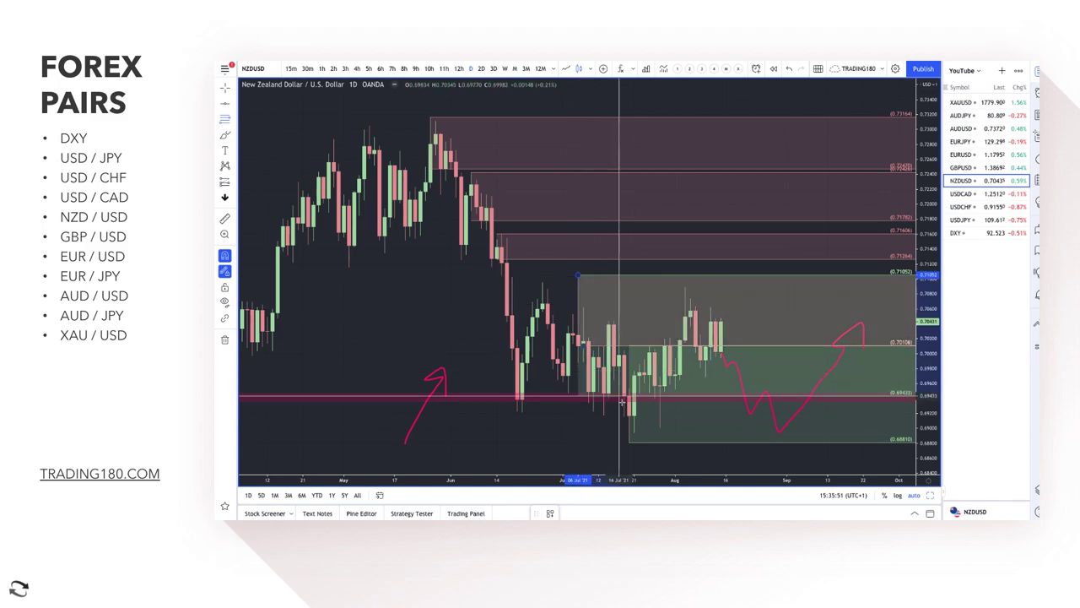
{"action": "left_click", "coordinate": [549, 514]}
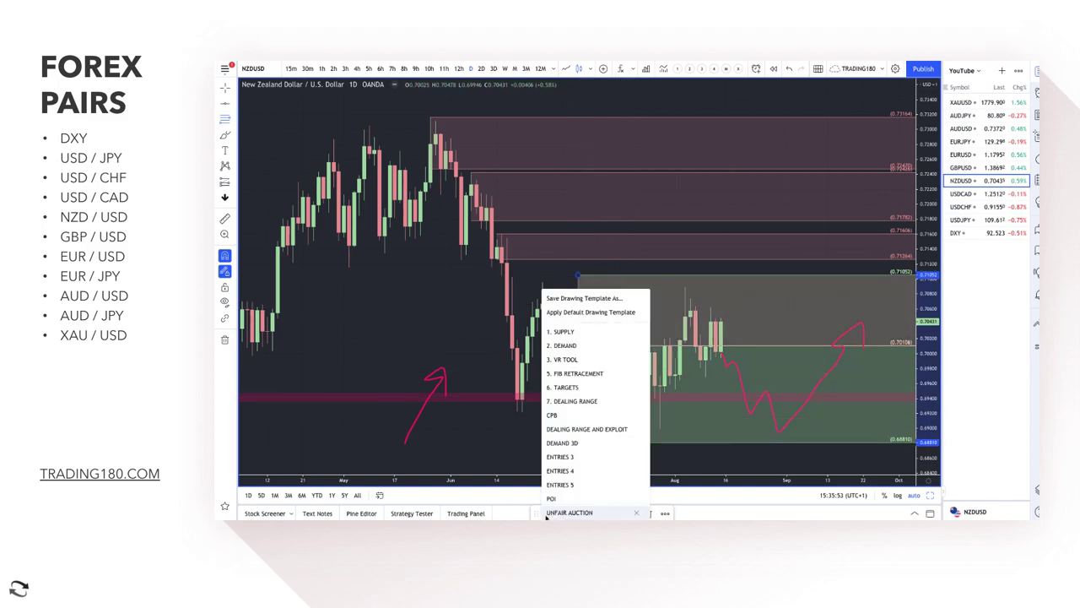
{"action": "left_click", "coordinate": [585, 360]}
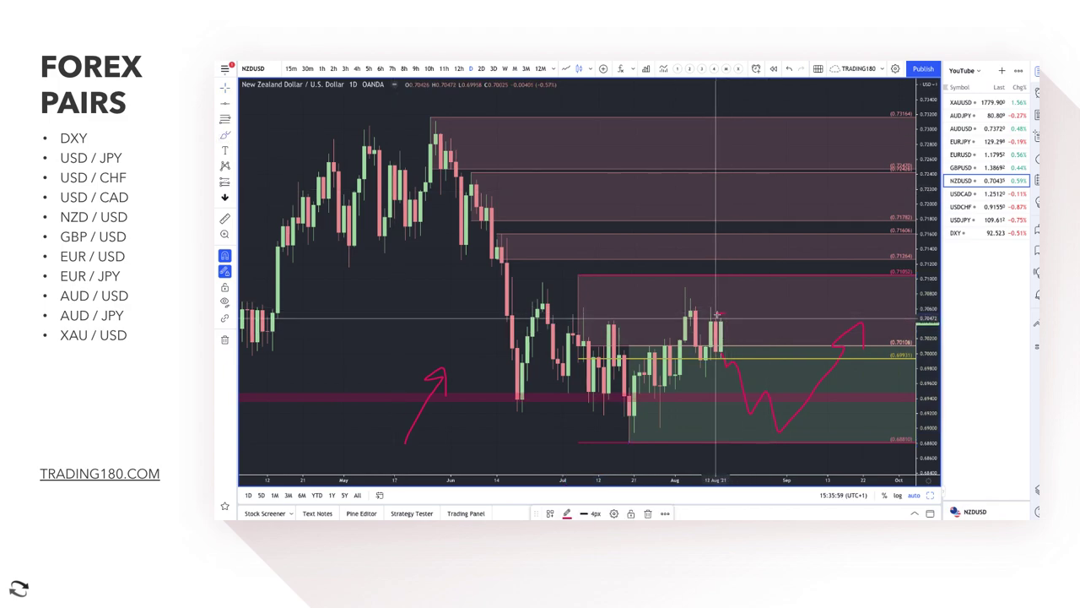
{"action": "left_click_drag", "start_coordinate": [718, 318], "coordinate": [729, 315]}
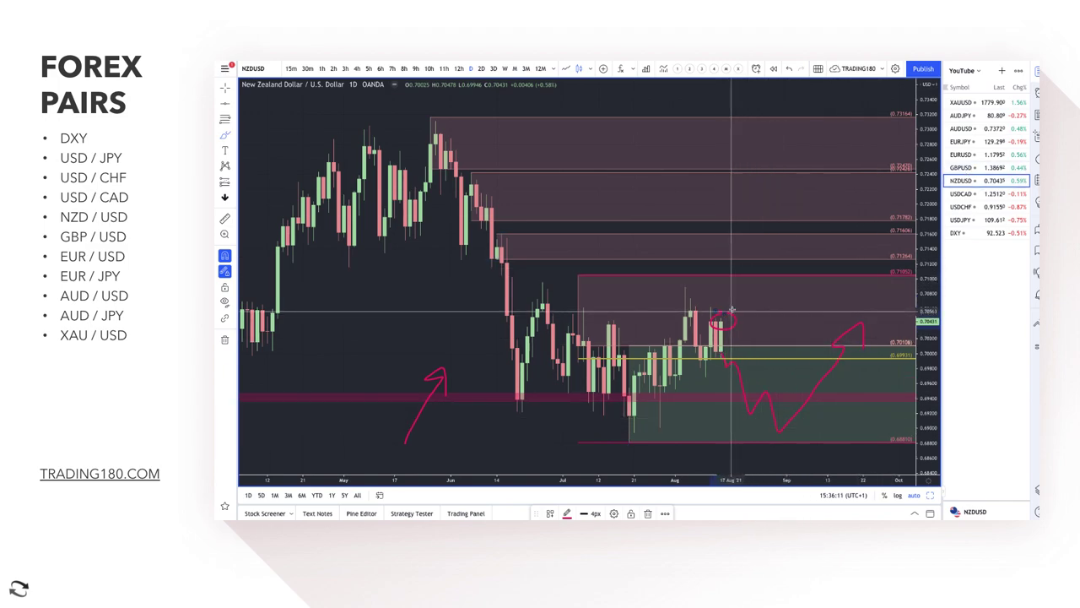
{"action": "mouse_move", "coordinate": [754, 243]}
{"action": "left_mouse_down"}
{"action": "mouse_move", "coordinate": [789, 297]}
{"action": "mouse_move", "coordinate": [812, 277]}
{"action": "left_mouse_up"}
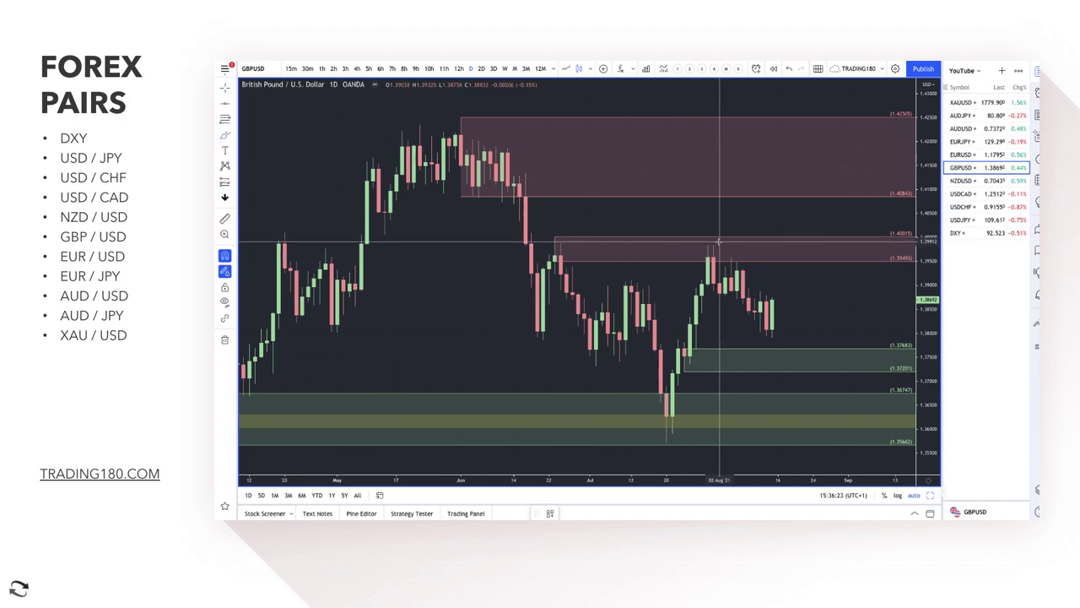
Circle the GBPUSD late-July high, make the pink zone start there, then switch to the ING article
{"action": "mouse_move", "coordinate": [716, 246]}
{"action": "left_mouse_down"}
{"action": "mouse_move", "coordinate": [698, 278]}
{"action": "mouse_move", "coordinate": [736, 285]}
{"action": "mouse_move", "coordinate": [560, 292]}
{"action": "left_mouse_up"}
{"action": "left_click", "coordinate": [557, 262]}
{"action": "left_click_drag", "start_coordinate": [557, 236], "coordinate": [709, 246]}
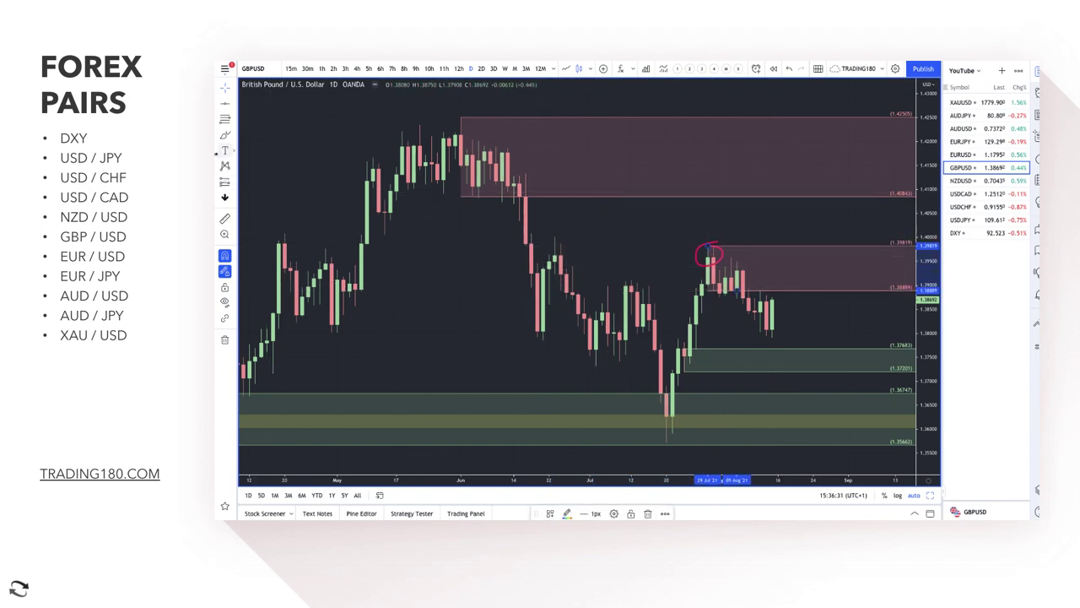
{"action": "left_click", "coordinate": [410, 186]}
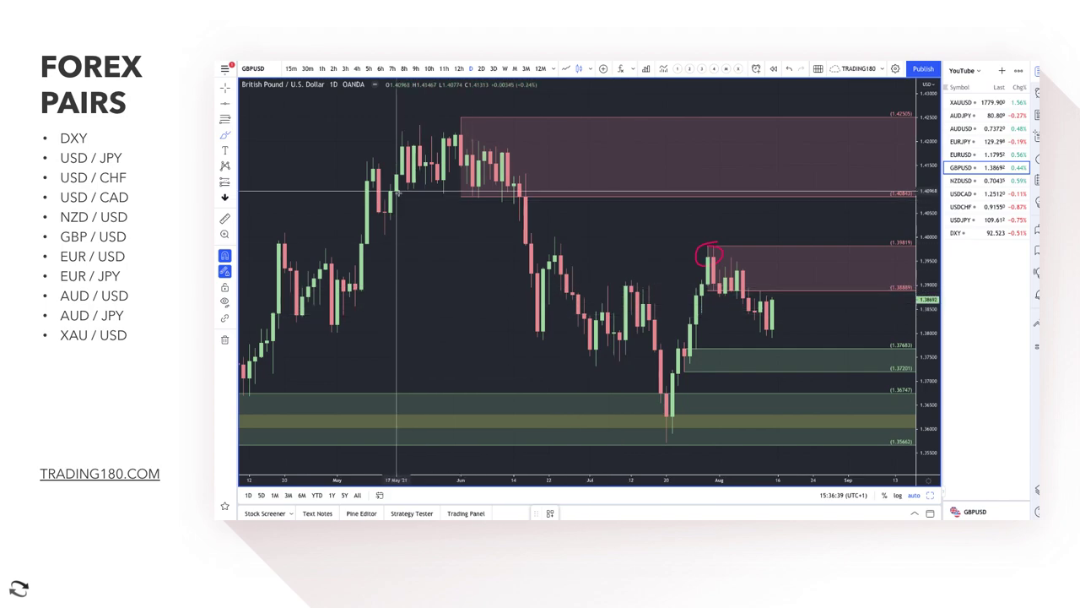
{"action": "left_click", "coordinate": [365, 59]}
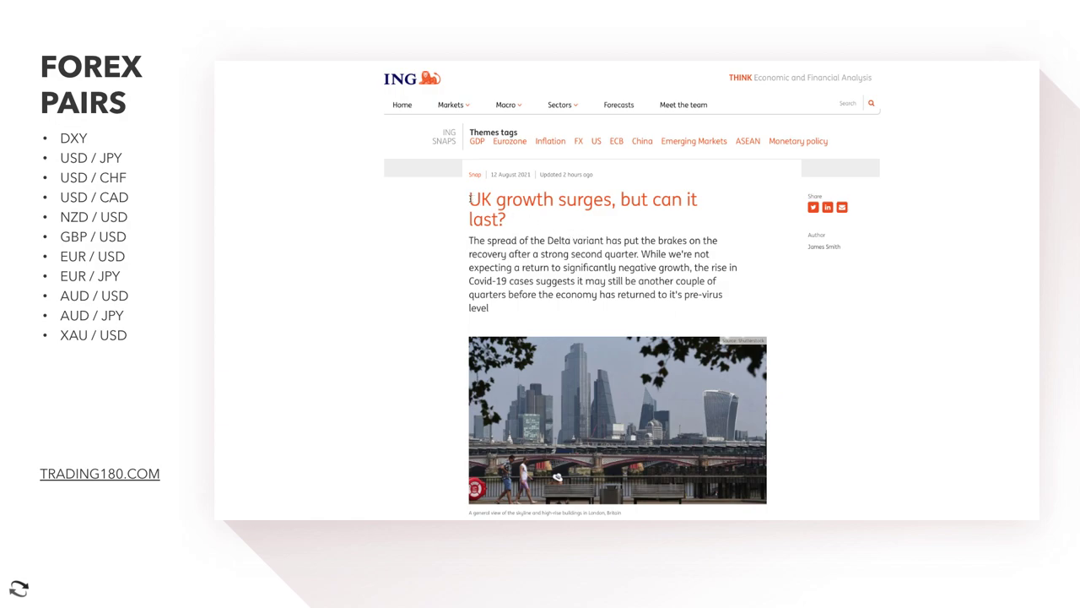
Read the 'UK growth surges' article, highlighting the headline and the Delta variant passage
{"action": "left_click_drag", "start_coordinate": [470, 199], "coordinate": [634, 197]}
{"action": "left_click", "coordinate": [510, 253]}
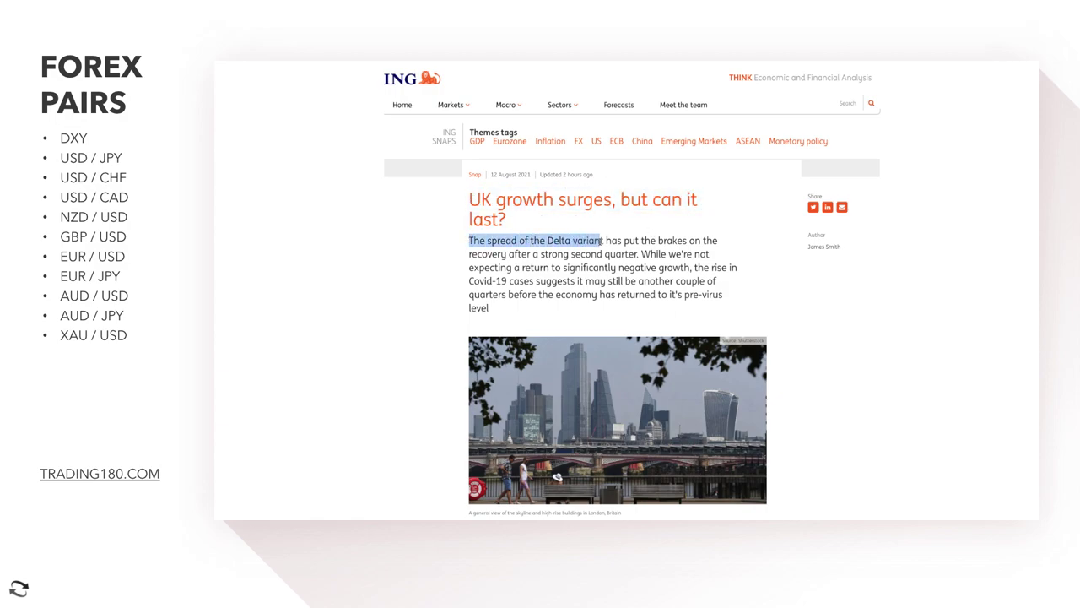
{"action": "left_click_drag", "start_coordinate": [663, 242], "coordinate": [623, 254]}
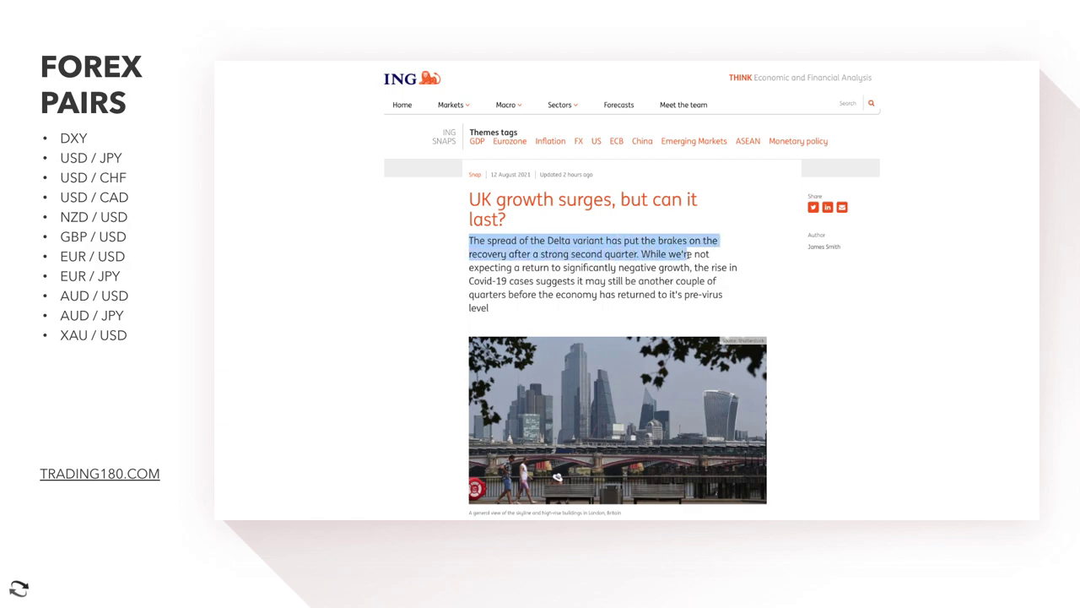
{"action": "left_click_drag", "start_coordinate": [692, 253], "coordinate": [622, 269]}
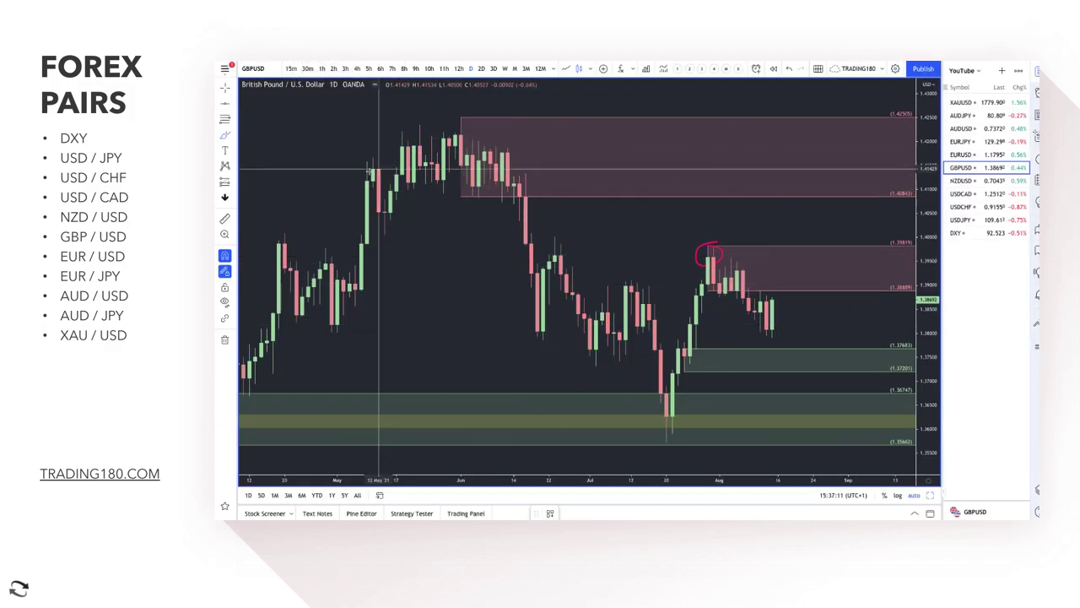
Brush a GBPUSD dip bouncing up, a rise rejected at the pink zone, and up/down arrows mid-chart
{"action": "left_click", "coordinate": [225, 136]}
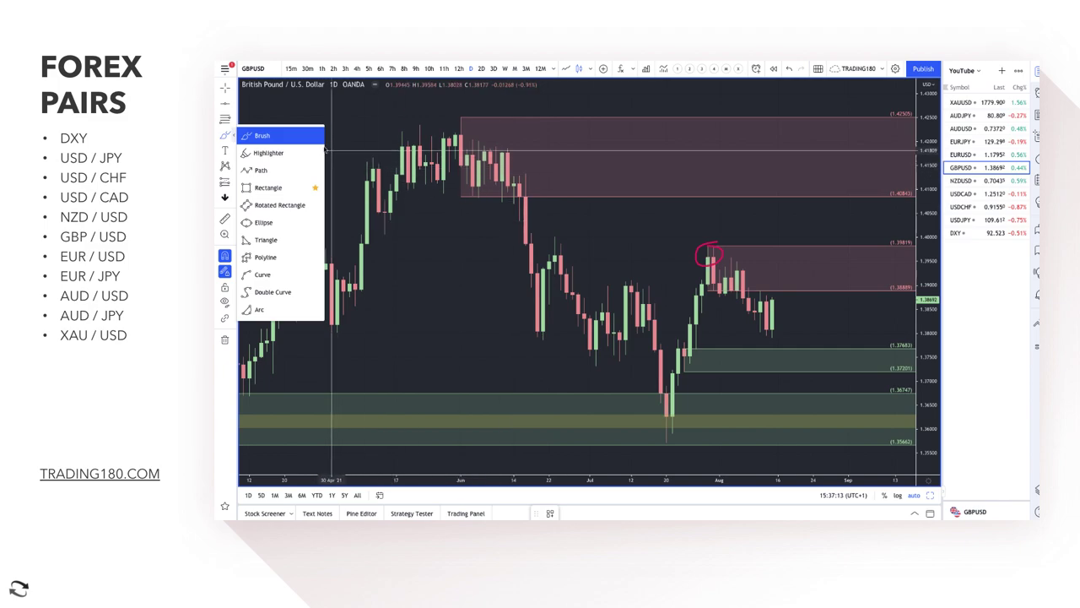
{"action": "left_click", "coordinate": [262, 135]}
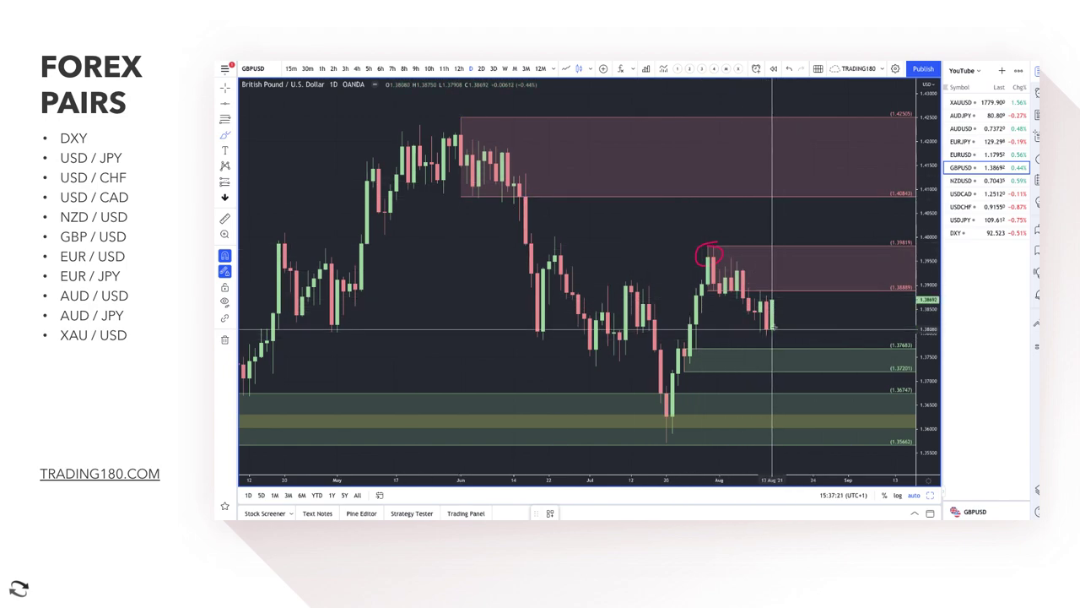
{"action": "mouse_move", "coordinate": [772, 331]}
{"action": "left_mouse_down"}
{"action": "mouse_move", "coordinate": [789, 361]}
{"action": "mouse_move", "coordinate": [821, 331]}
{"action": "mouse_move", "coordinate": [830, 340]}
{"action": "left_mouse_up"}
{"action": "scroll", "coordinate": [830, 340], "scroll_direction": "down", "scroll_amount": 3}
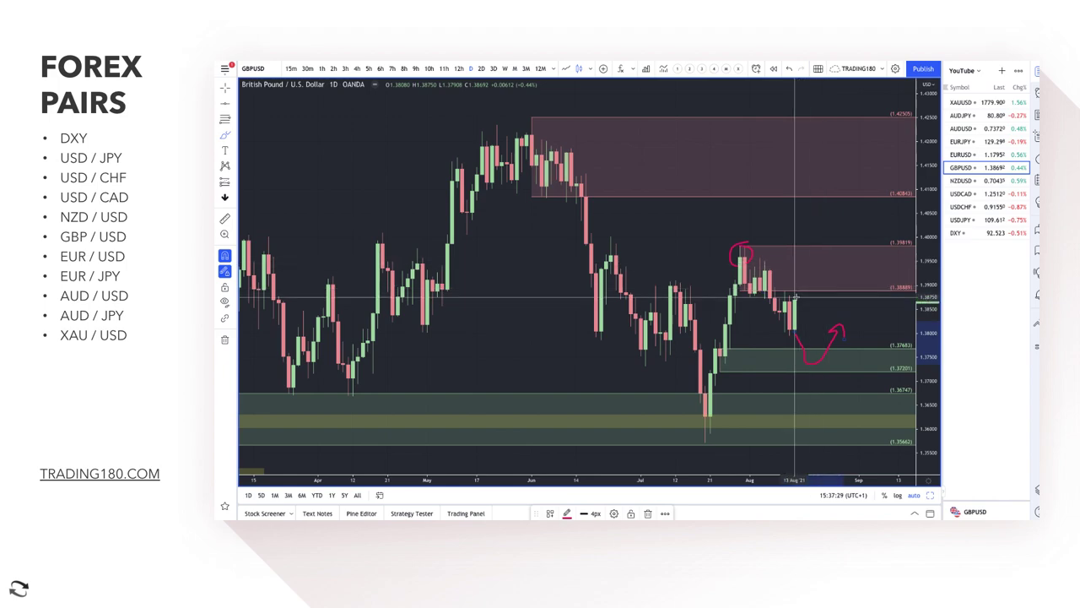
{"action": "mouse_move", "coordinate": [795, 300]}
{"action": "left_mouse_down"}
{"action": "mouse_move", "coordinate": [806, 253]}
{"action": "mouse_move", "coordinate": [827, 260]}
{"action": "mouse_move", "coordinate": [847, 295]}
{"action": "left_mouse_up"}
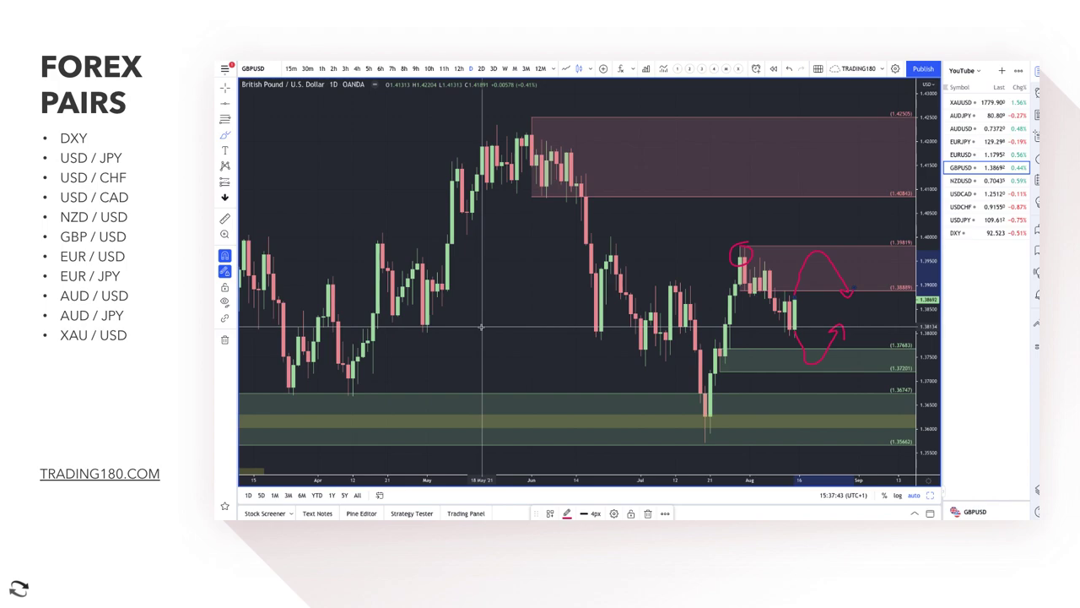
{"action": "mouse_move", "coordinate": [467, 283]}
{"action": "left_mouse_down"}
{"action": "mouse_move", "coordinate": [511, 239]}
{"action": "mouse_move", "coordinate": [523, 242]}
{"action": "left_mouse_up"}
{"action": "mouse_move", "coordinate": [479, 302]}
{"action": "left_mouse_down"}
{"action": "mouse_move", "coordinate": [527, 358]}
{"action": "mouse_move", "coordinate": [516, 353]}
{"action": "left_mouse_up"}
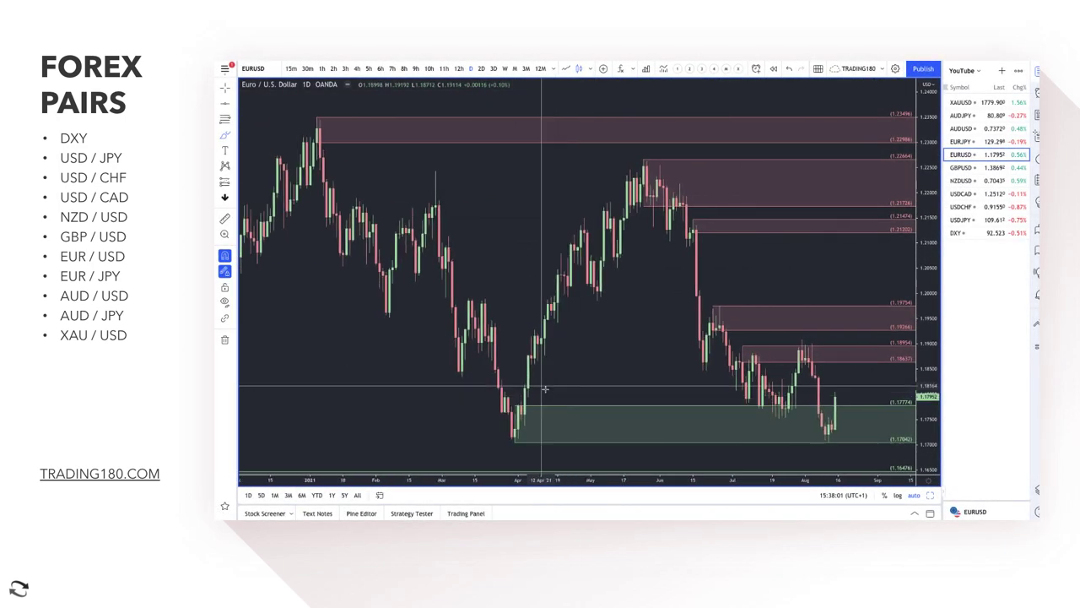
Circle the EURUSD low in the green zone with an up arrow, and raise the August zone top to 1.19088
{"action": "left_click", "coordinate": [229, 135]}
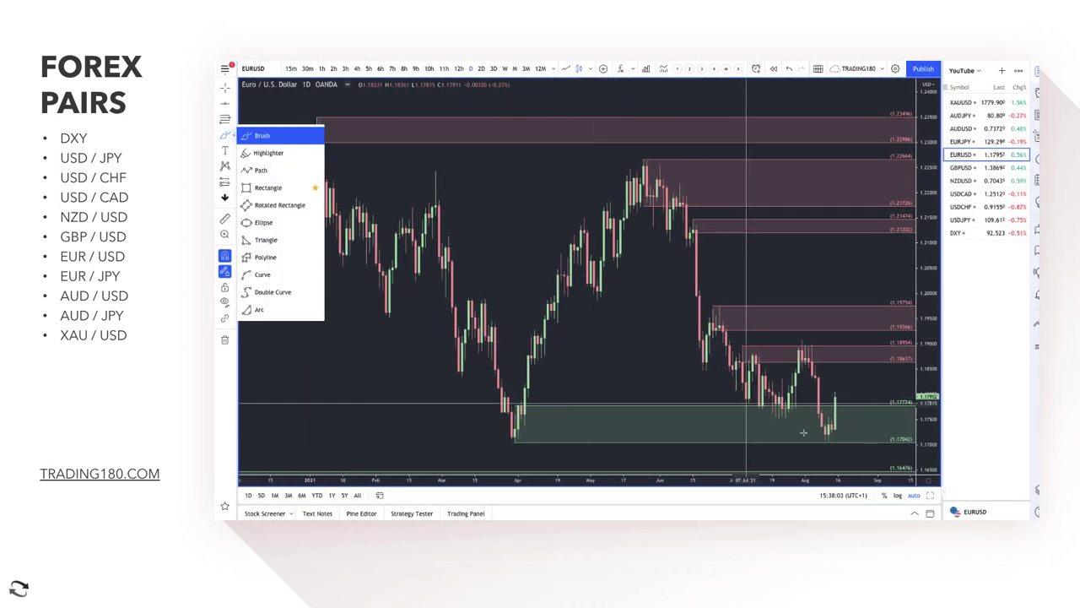
{"action": "mouse_move", "coordinate": [832, 422]}
{"action": "left_mouse_down"}
{"action": "mouse_move", "coordinate": [810, 432]}
{"action": "mouse_move", "coordinate": [834, 425]}
{"action": "left_mouse_up"}
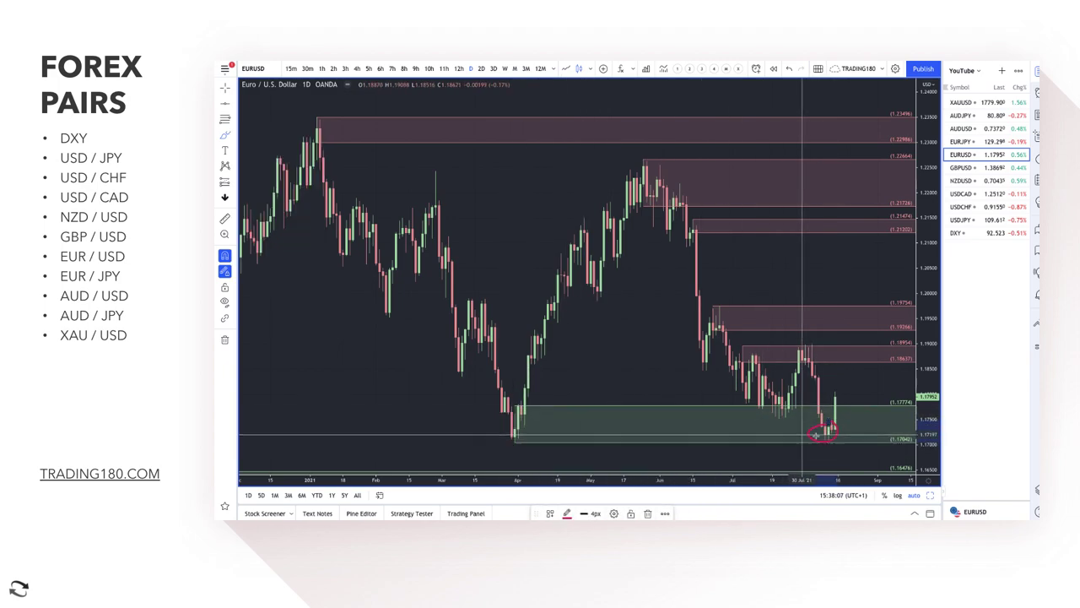
{"action": "mouse_move", "coordinate": [829, 432]}
{"action": "left_mouse_down"}
{"action": "mouse_move", "coordinate": [861, 391]}
{"action": "mouse_move", "coordinate": [872, 396]}
{"action": "left_mouse_up"}
{"action": "scroll", "coordinate": [844, 405], "scroll_direction": "right", "scroll_amount": 2}
{"action": "scroll", "coordinate": [823, 411], "scroll_direction": "up", "scroll_amount": 3}
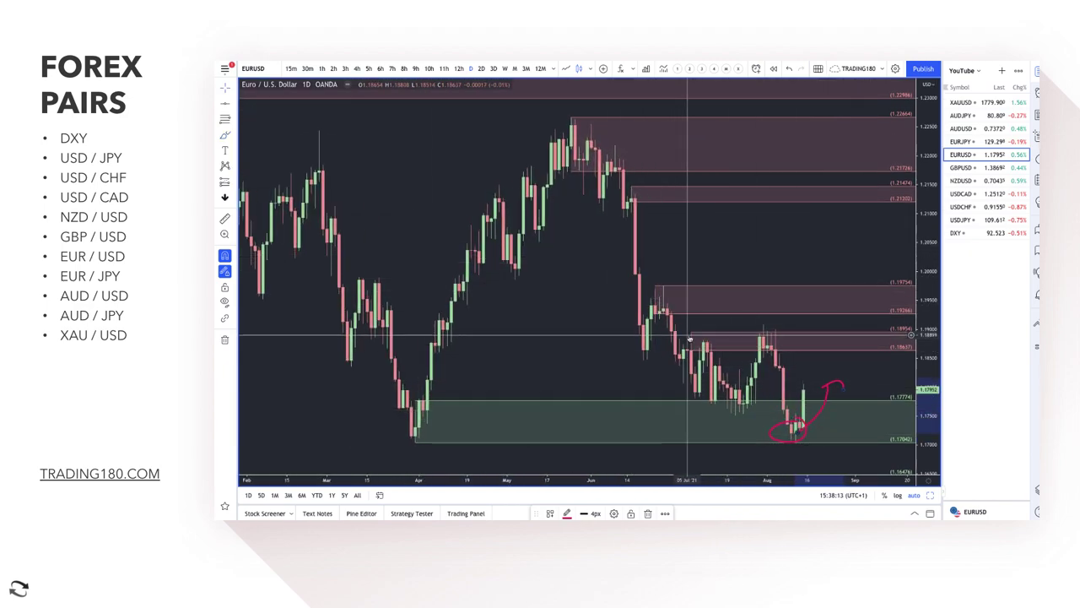
{"action": "left_click_drag", "start_coordinate": [762, 329], "coordinate": [765, 349]}
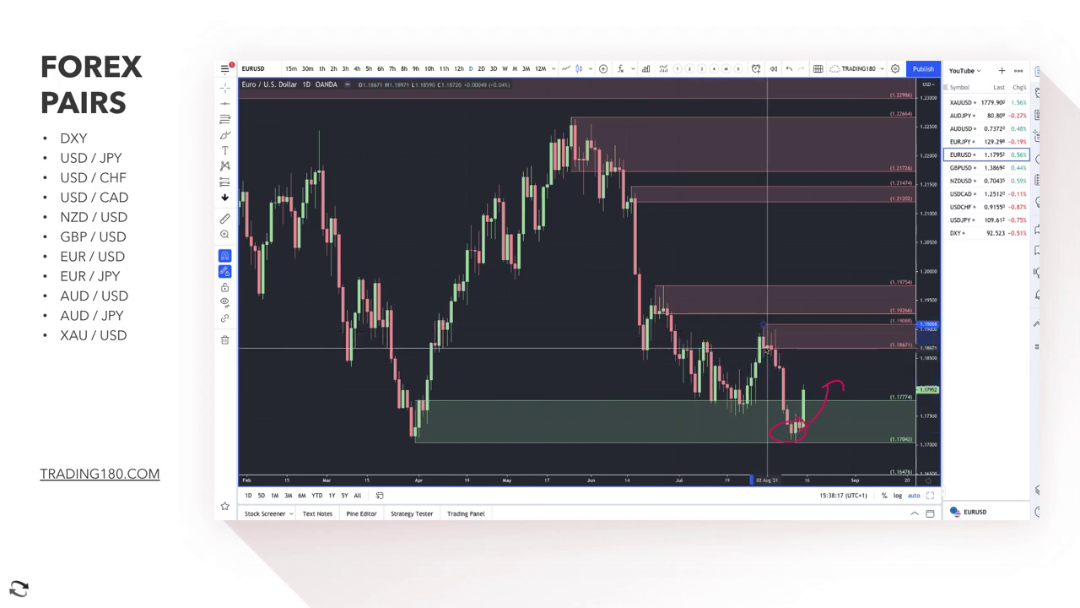
Draw an up-right arrow with a downward hook in the upper left, then go to the Bloomberg article
{"action": "left_click", "coordinate": [225, 135]}
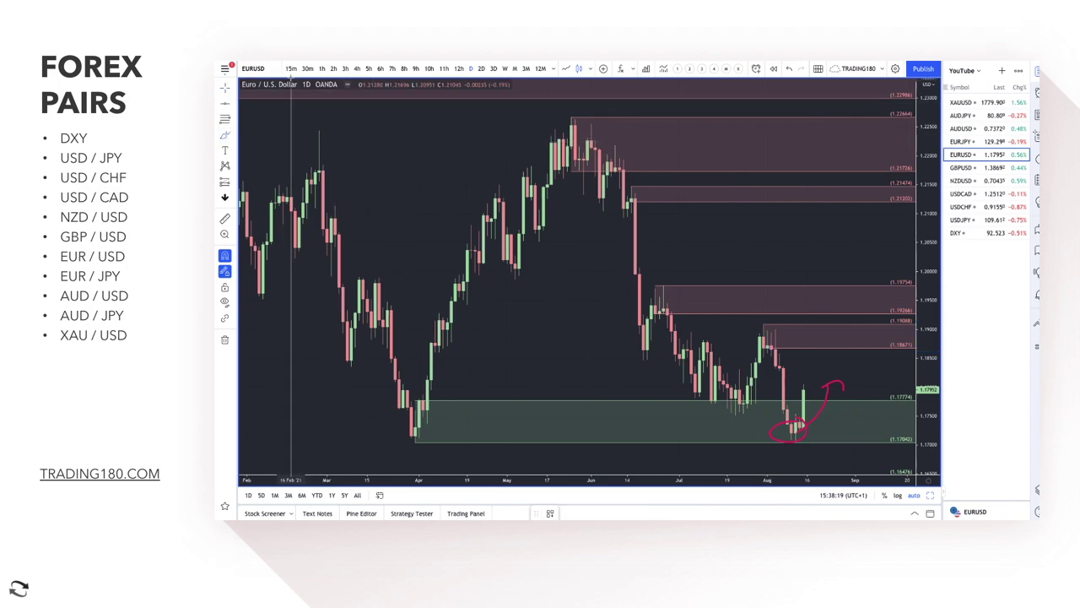
{"action": "mouse_move", "coordinate": [390, 166]}
{"action": "left_mouse_down"}
{"action": "mouse_move", "coordinate": [435, 128]}
{"action": "mouse_move", "coordinate": [430, 137]}
{"action": "left_mouse_up"}
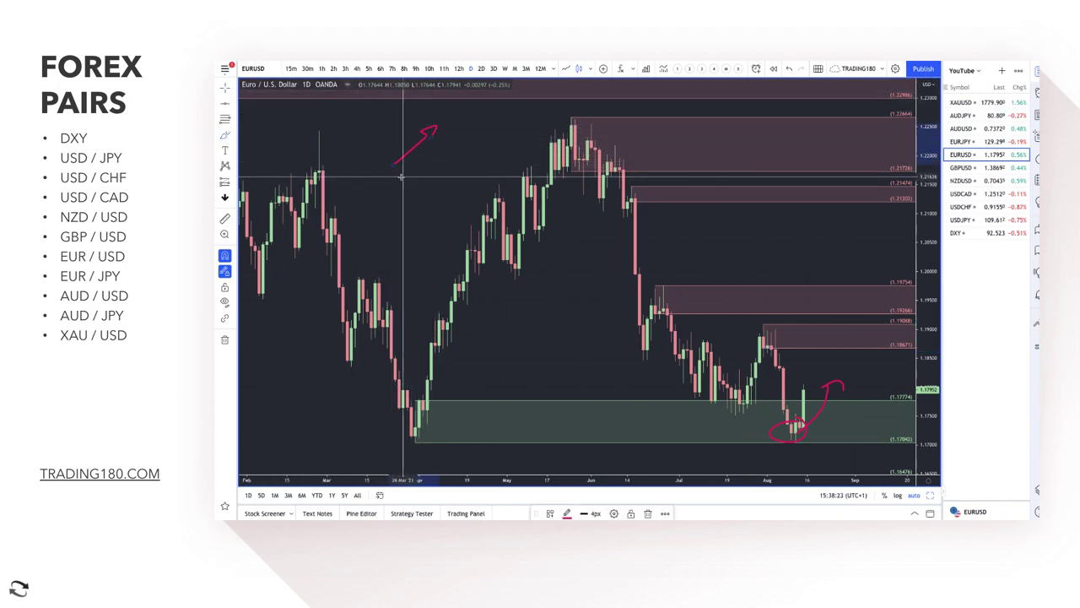
{"action": "left_click_drag", "start_coordinate": [403, 178], "coordinate": [425, 203]}
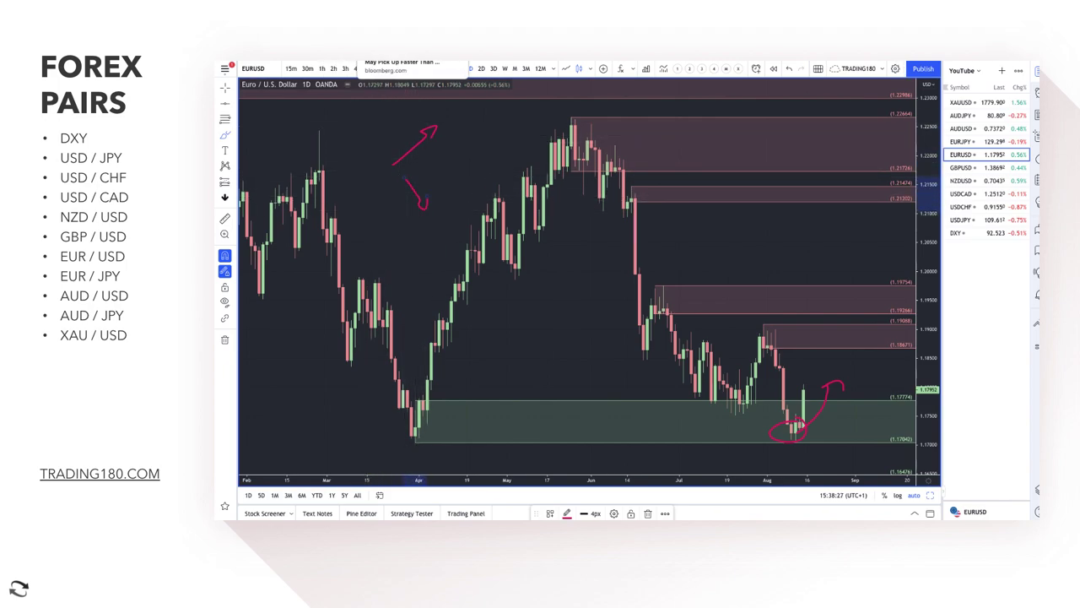
{"action": "left_click", "coordinate": [402, 59]}
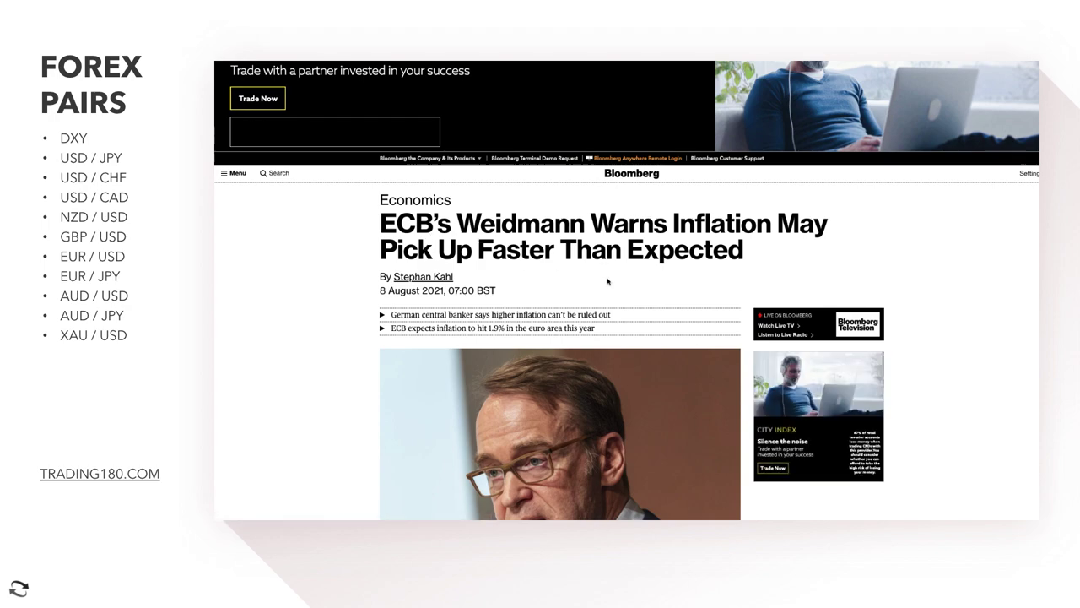
Highlight the opening inflation-warning paragraph and the ECB inflation forecast sentence
{"action": "scroll", "coordinate": [607, 281], "scroll_direction": "down", "scroll_amount": 5}
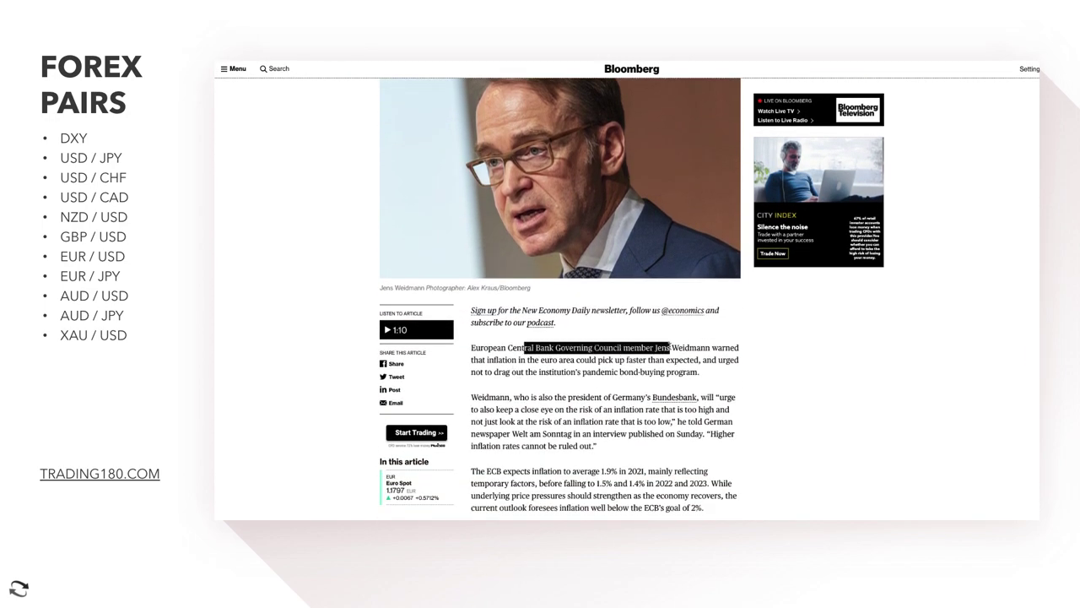
{"action": "left_click_drag", "start_coordinate": [714, 348], "coordinate": [655, 359]}
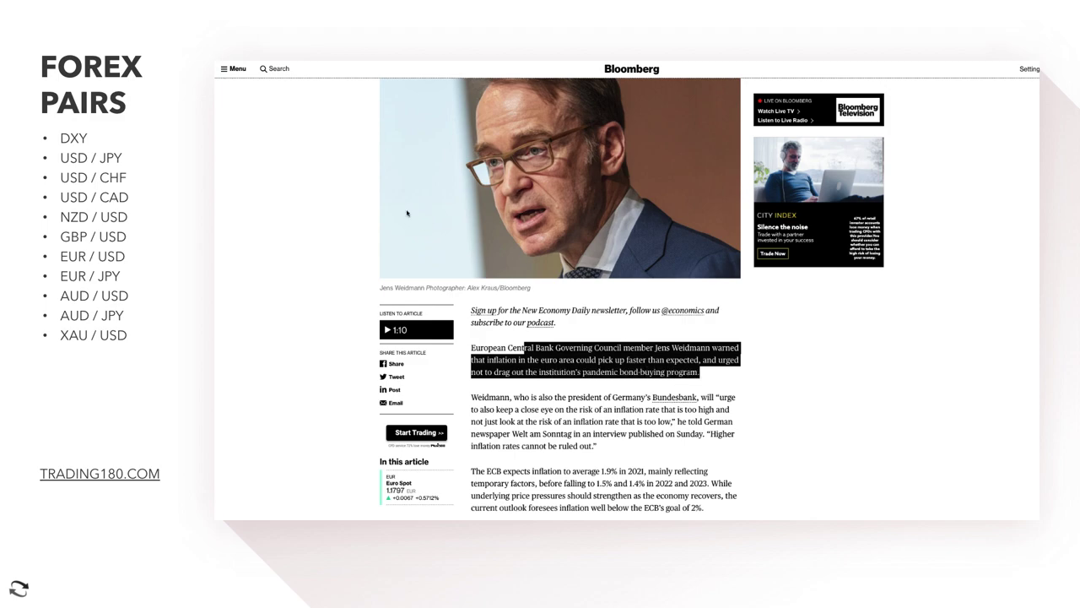
{"action": "scroll", "coordinate": [573, 439], "scroll_direction": "down", "scroll_amount": 2}
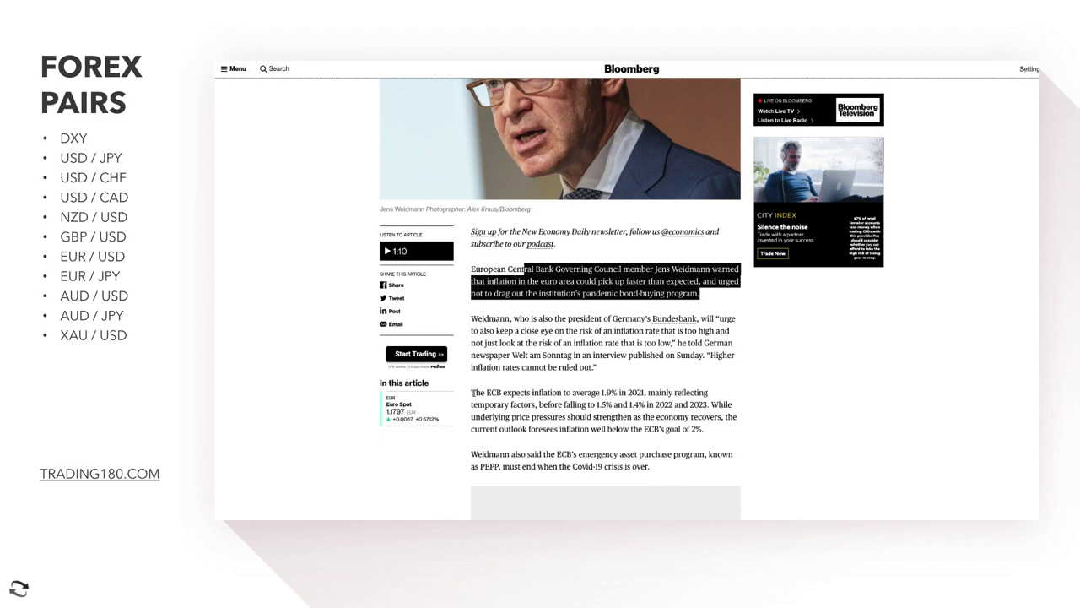
{"action": "left_click_drag", "start_coordinate": [474, 393], "coordinate": [564, 393]}
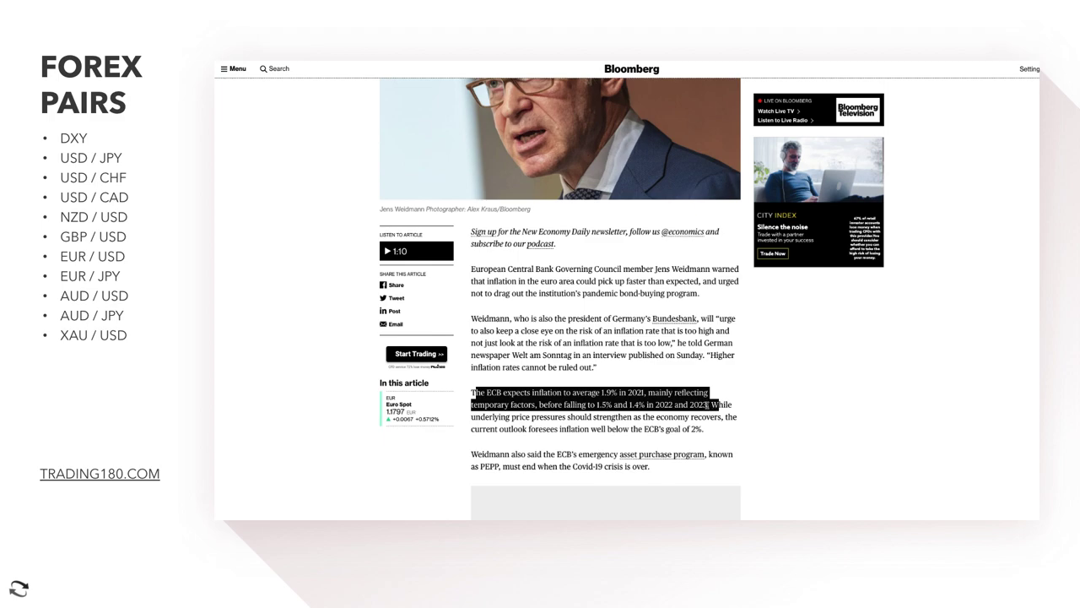
{"action": "left_click", "coordinate": [509, 417]}
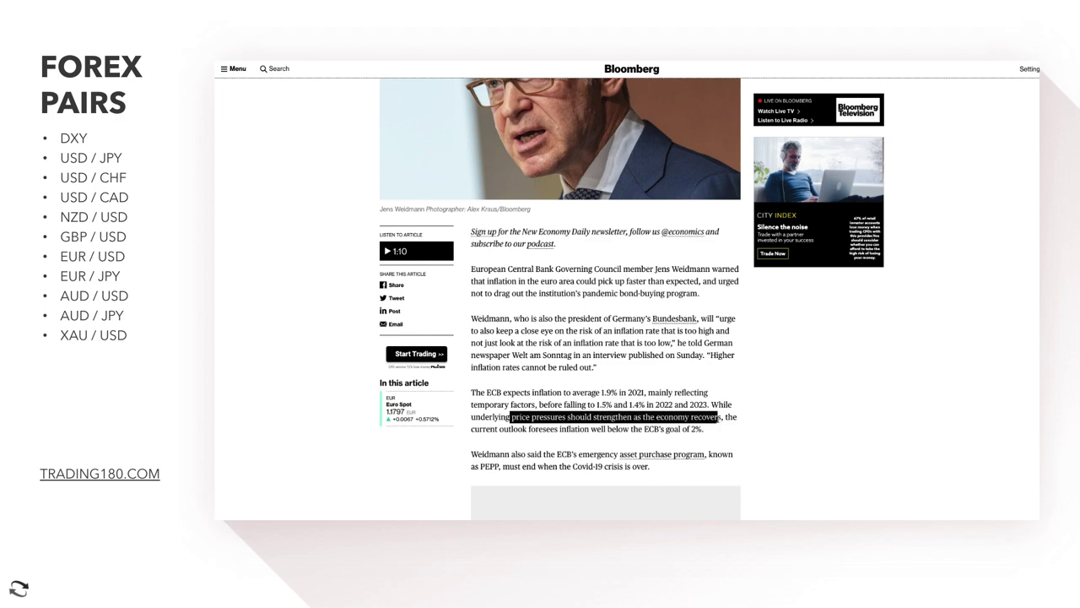
Highlight the sentence on price pressures and the 2% goal, then return to the EURUSD chart
{"action": "left_click_drag", "start_coordinate": [718, 417], "coordinate": [681, 427]}
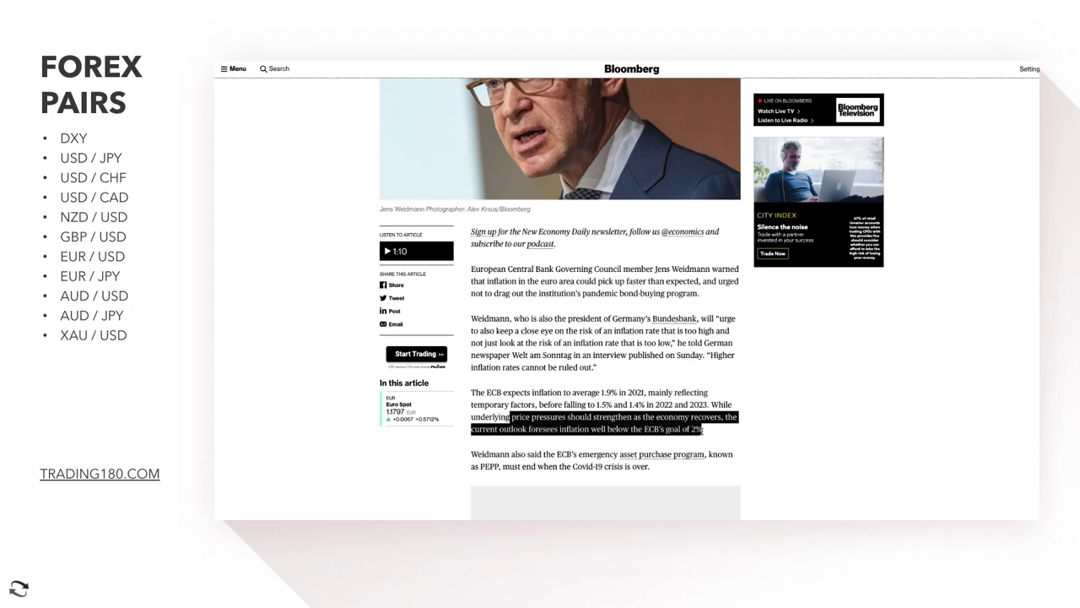
{"action": "left_click", "coordinate": [600, 340]}
{"action": "scroll", "coordinate": [549, 315], "scroll_direction": "up", "scroll_amount": 2}
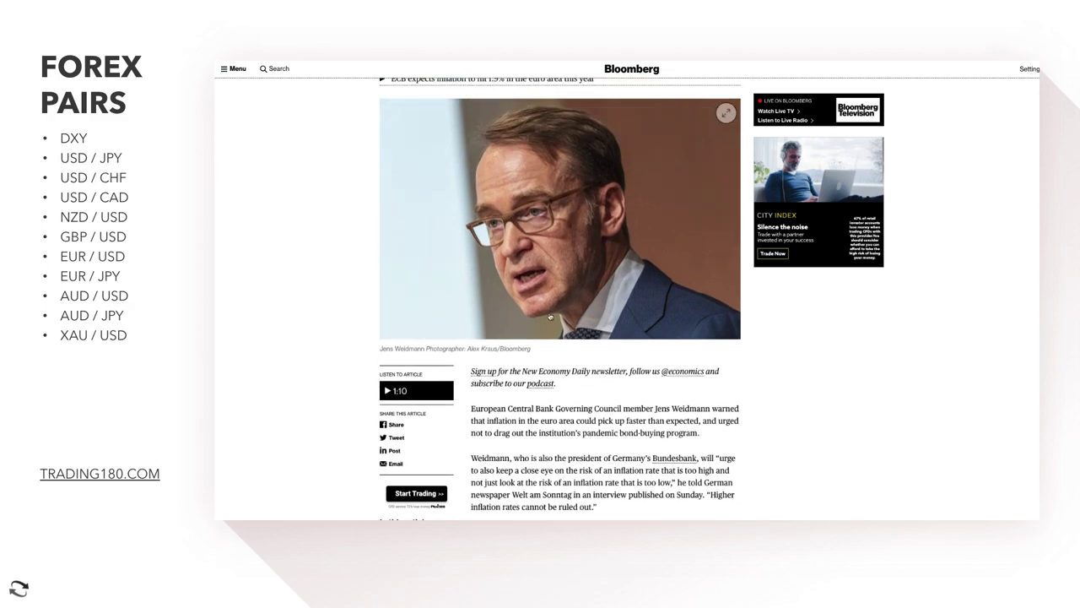
{"action": "scroll", "coordinate": [527, 230], "scroll_direction": "up", "scroll_amount": 1}
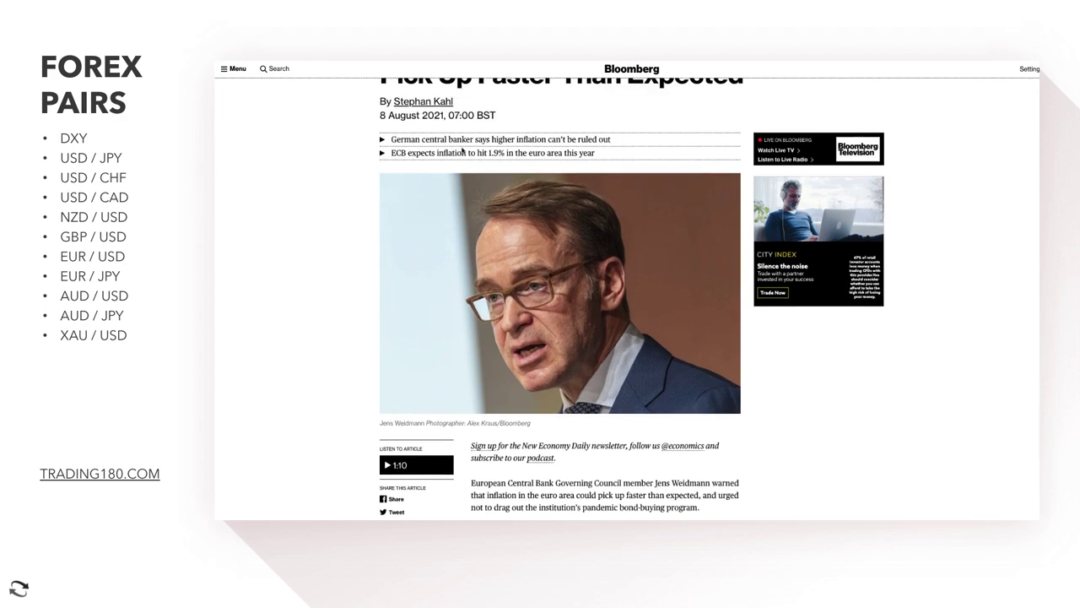
{"action": "scroll", "coordinate": [521, 149], "scroll_direction": "up", "scroll_amount": 1}
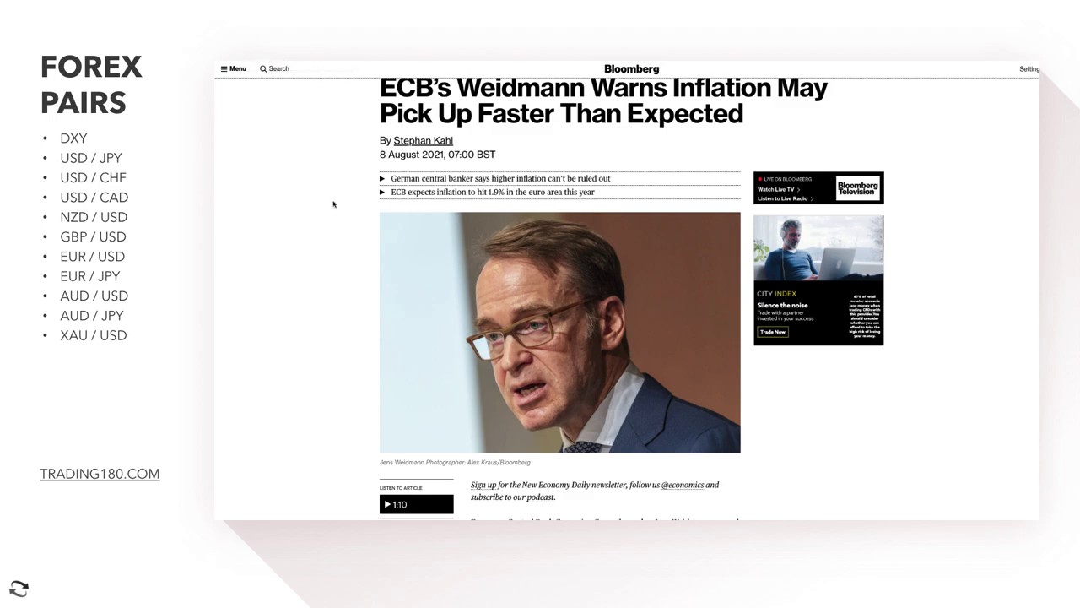
{"action": "scroll", "coordinate": [356, 102], "scroll_direction": "up", "scroll_amount": 1}
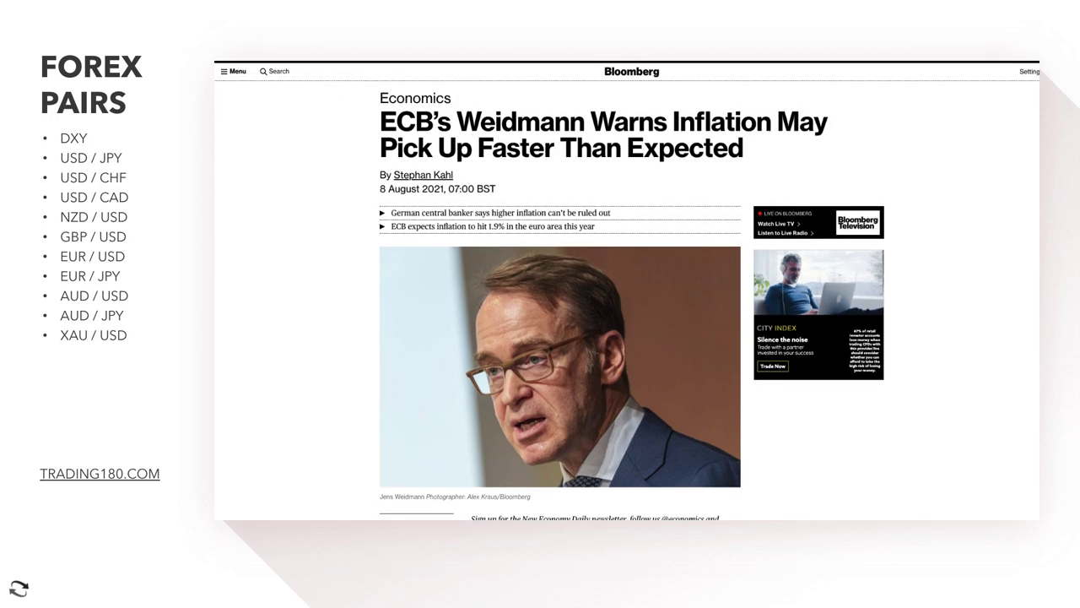
{"action": "left_click", "coordinate": [348, 60]}
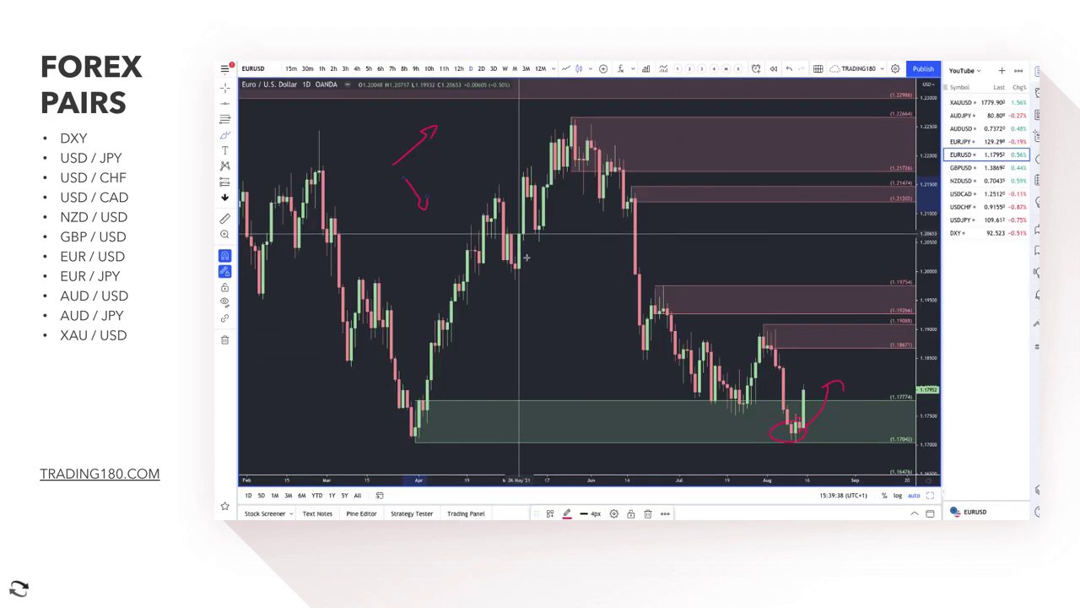
With the Brush, draw red EURUSD paths rising toward the upper pink zones and turning down
{"action": "left_click", "coordinate": [225, 138]}
{"action": "left_click", "coordinate": [263, 136]}
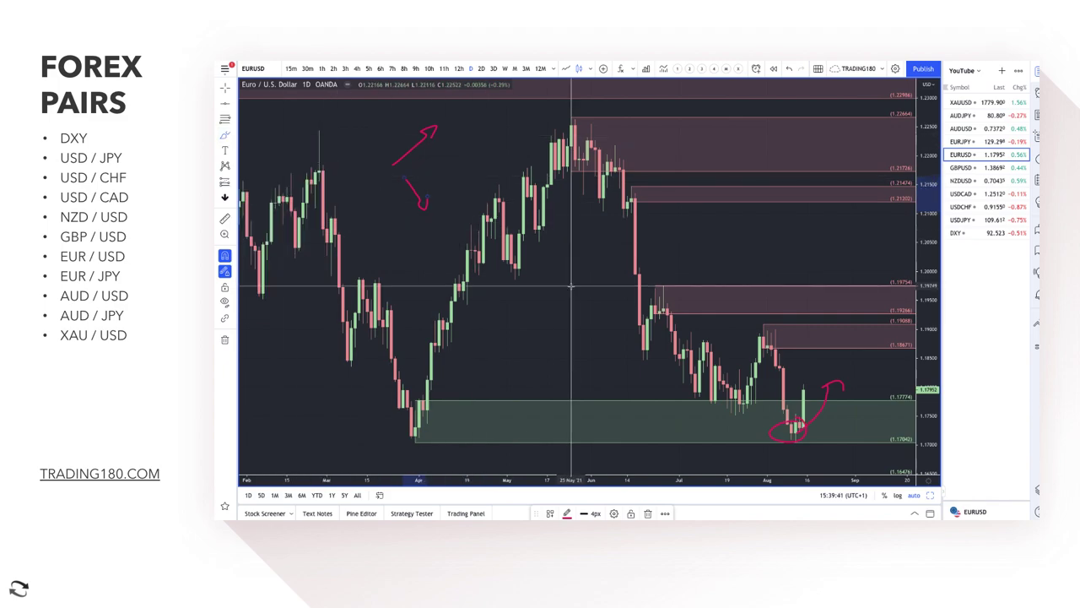
{"action": "scroll", "coordinate": [818, 365], "scroll_direction": "down", "scroll_amount": 2}
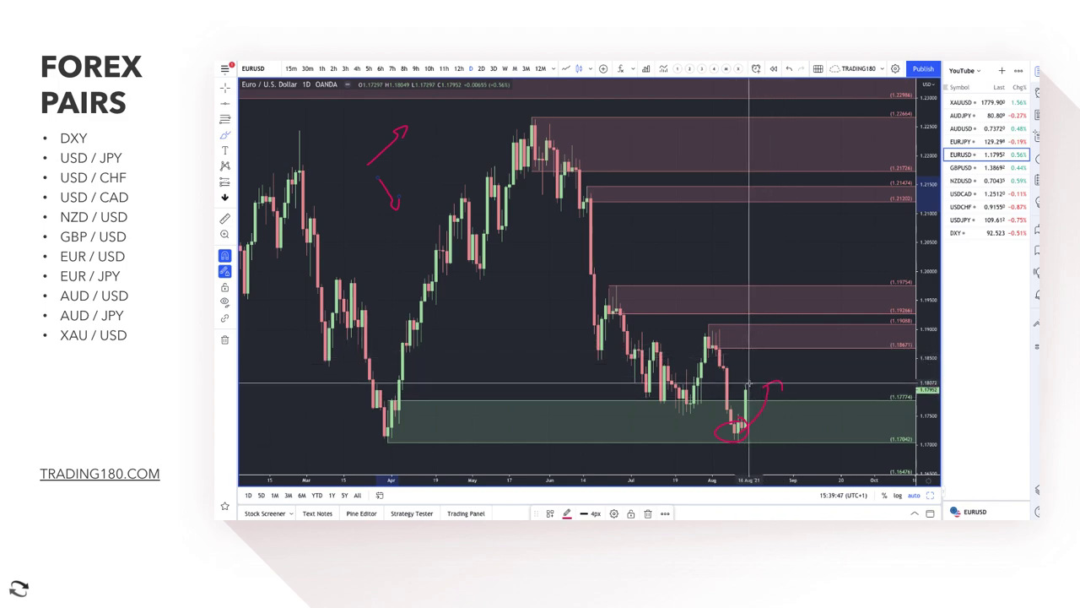
{"action": "mouse_move", "coordinate": [747, 378]}
{"action": "left_mouse_down"}
{"action": "mouse_move", "coordinate": [773, 340]}
{"action": "mouse_move", "coordinate": [830, 401]}
{"action": "mouse_move", "coordinate": [841, 393]}
{"action": "left_mouse_up"}
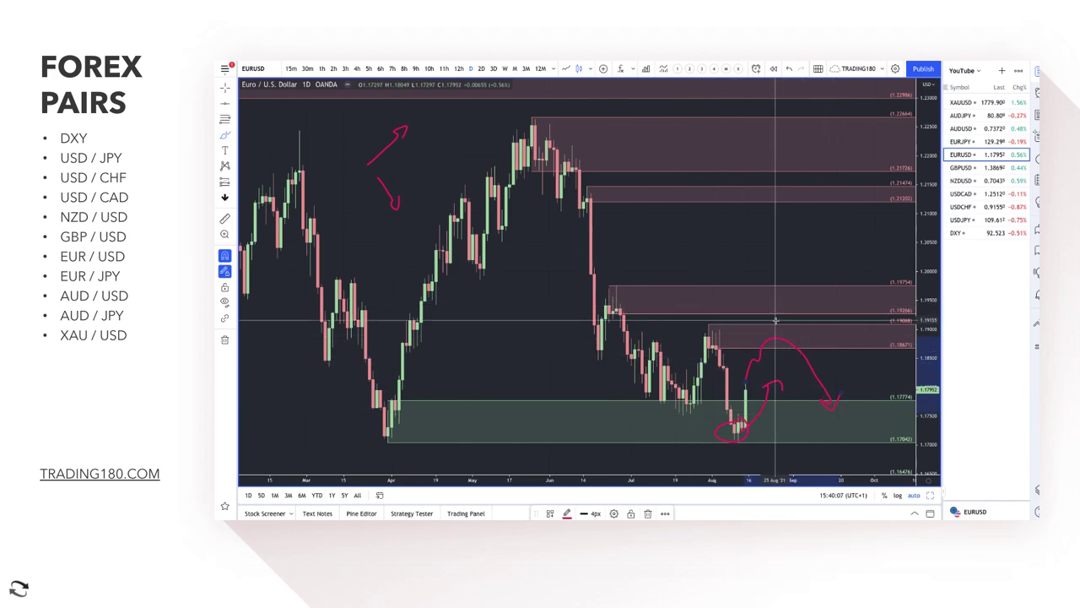
{"action": "mouse_move", "coordinate": [803, 300]}
{"action": "left_mouse_down"}
{"action": "mouse_move", "coordinate": [794, 310]}
{"action": "mouse_move", "coordinate": [796, 298]}
{"action": "mouse_move", "coordinate": [849, 359]}
{"action": "mouse_move", "coordinate": [860, 353]}
{"action": "left_mouse_up"}
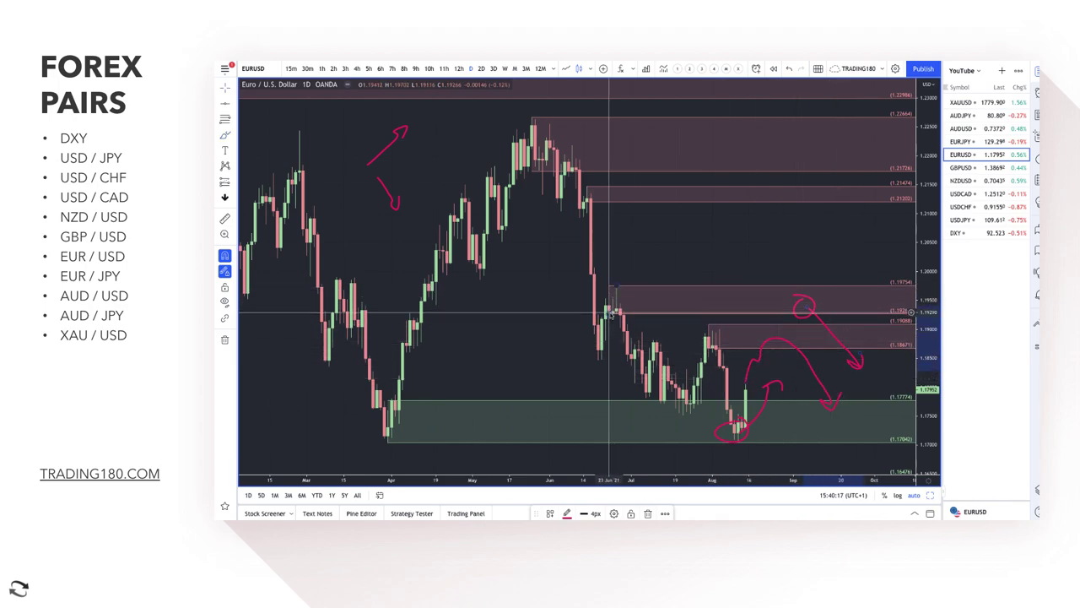
{"action": "left_click", "coordinate": [827, 308]}
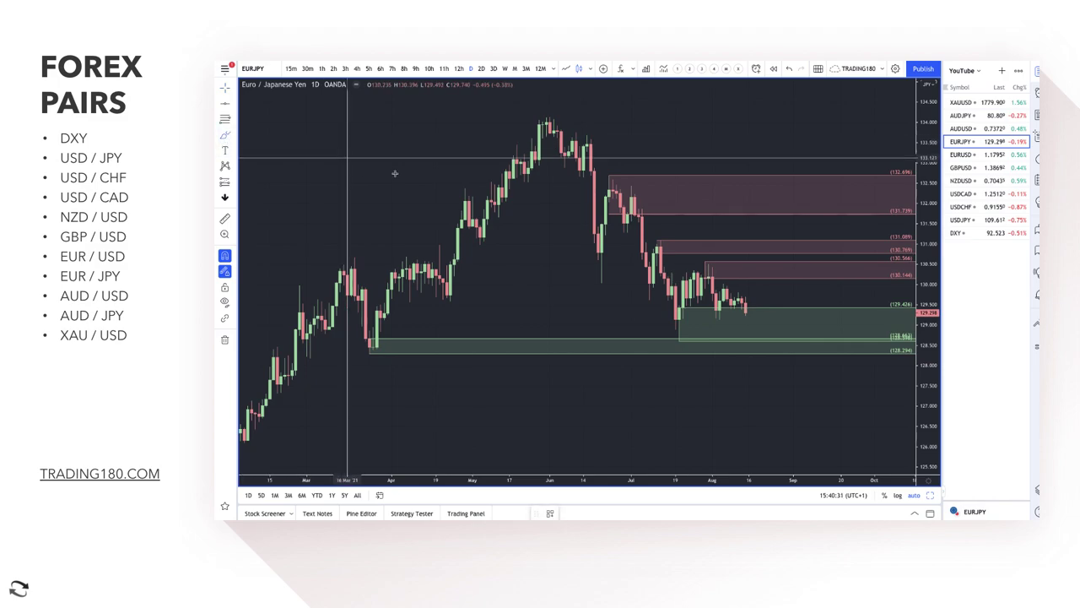
Handwrite the EURJPY label, then draw a drop into the green demand zone with an upward arrow
{"action": "mouse_move", "coordinate": [340, 152]}
{"action": "left_mouse_down"}
{"action": "mouse_move", "coordinate": [351, 180]}
{"action": "mouse_move", "coordinate": [355, 145]}
{"action": "mouse_move", "coordinate": [379, 161]}
{"action": "left_mouse_up"}
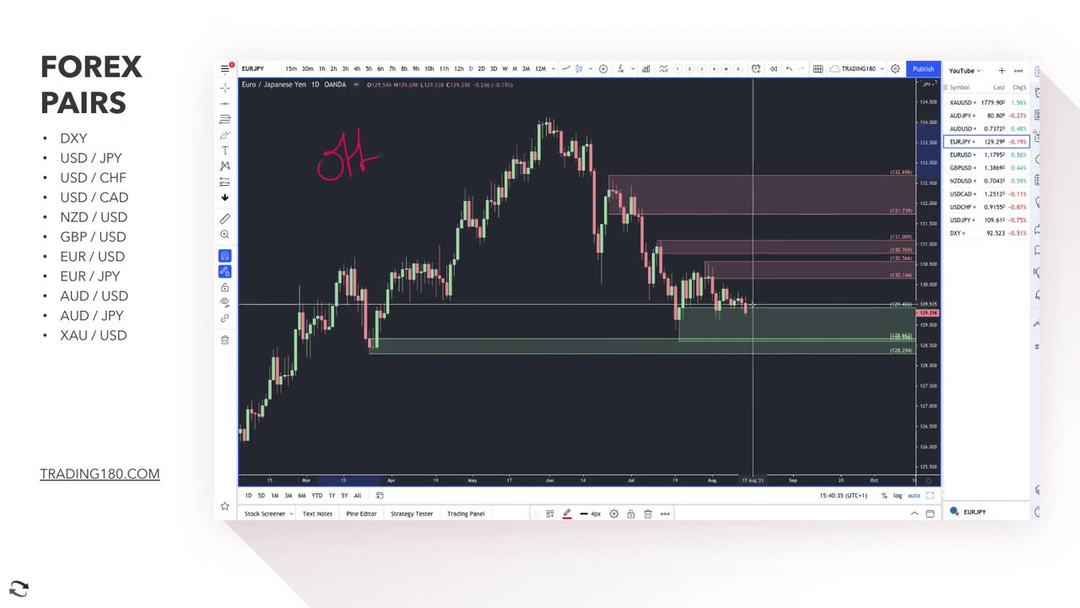
{"action": "mouse_move", "coordinate": [746, 308]}
{"action": "left_mouse_down"}
{"action": "mouse_move", "coordinate": [775, 342]}
{"action": "mouse_move", "coordinate": [784, 337]}
{"action": "left_mouse_up"}
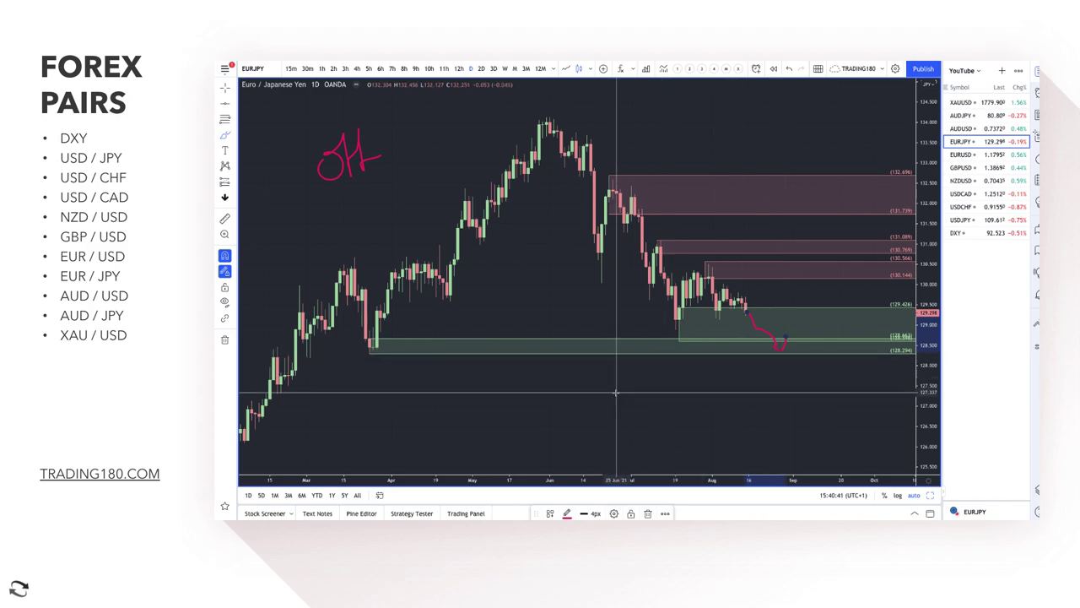
{"action": "scroll", "coordinate": [616, 393], "scroll_direction": "down", "scroll_amount": 1}
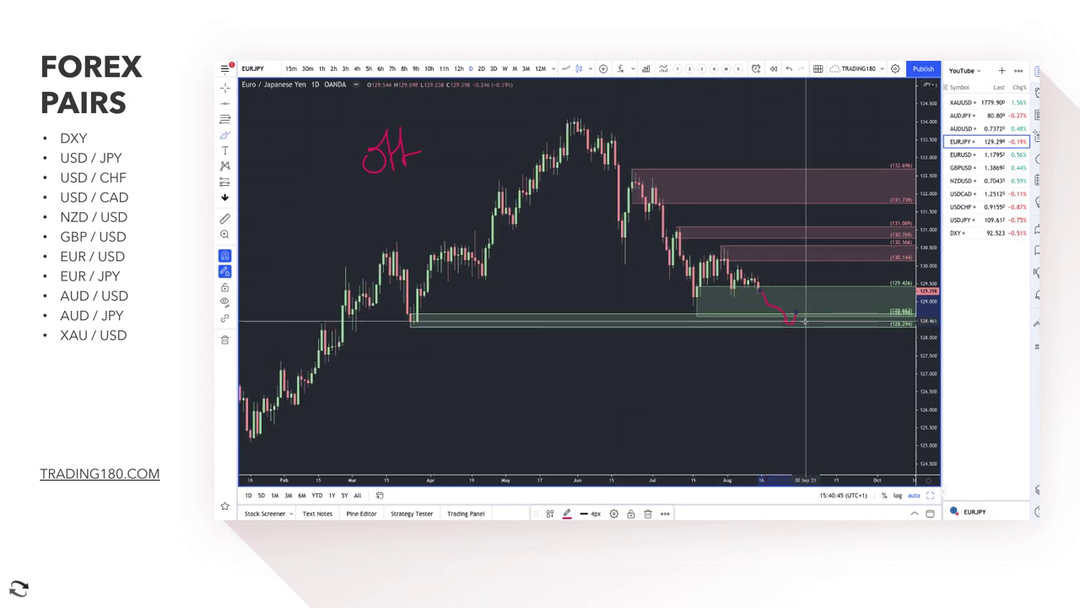
{"action": "left_click_drag", "start_coordinate": [800, 321], "coordinate": [847, 277]}
Draw a looping path rising from the demand zone to the pink zone with a downward arrow
{"action": "scroll", "coordinate": [810, 313], "scroll_direction": "up", "scroll_amount": 2}
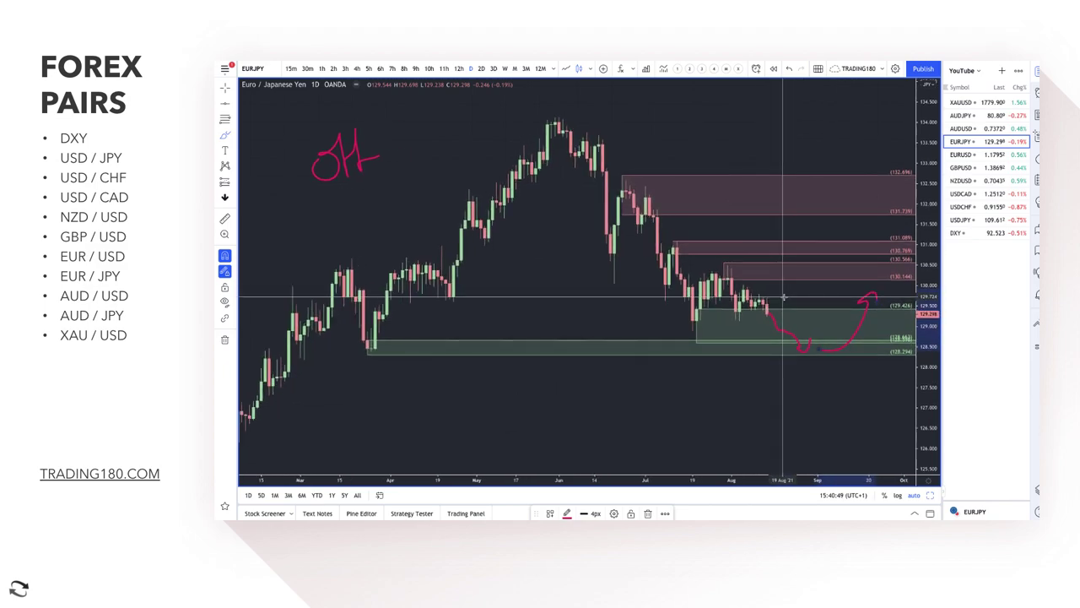
{"action": "scroll", "coordinate": [808, 313], "scroll_direction": "up", "scroll_amount": 2}
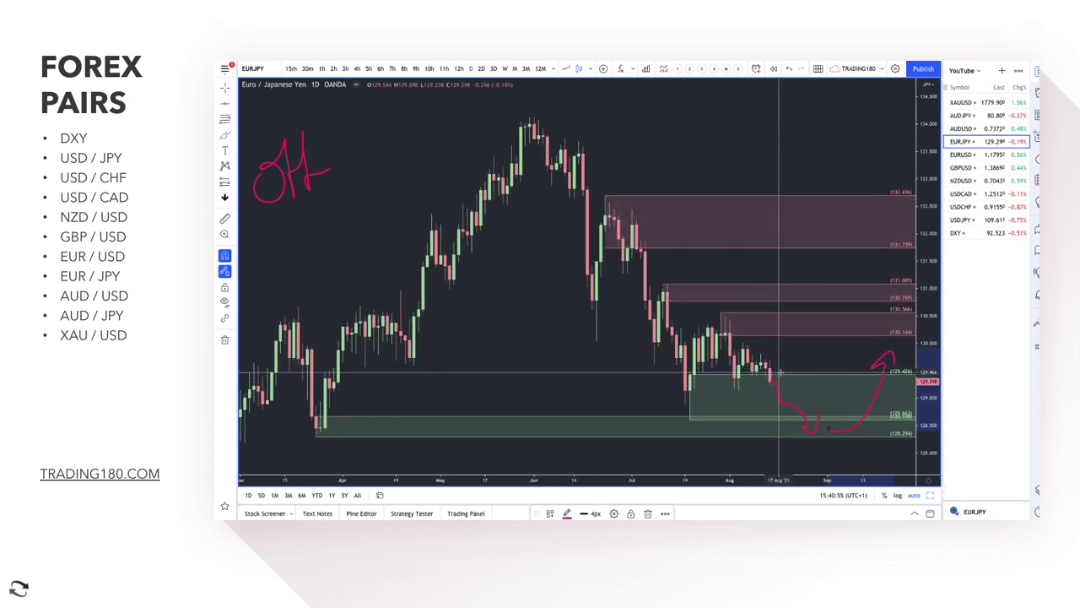
{"action": "mouse_move", "coordinate": [774, 372]}
{"action": "left_mouse_down"}
{"action": "mouse_move", "coordinate": [800, 324]}
{"action": "mouse_move", "coordinate": [839, 335]}
{"action": "mouse_move", "coordinate": [845, 357]}
{"action": "left_mouse_up"}
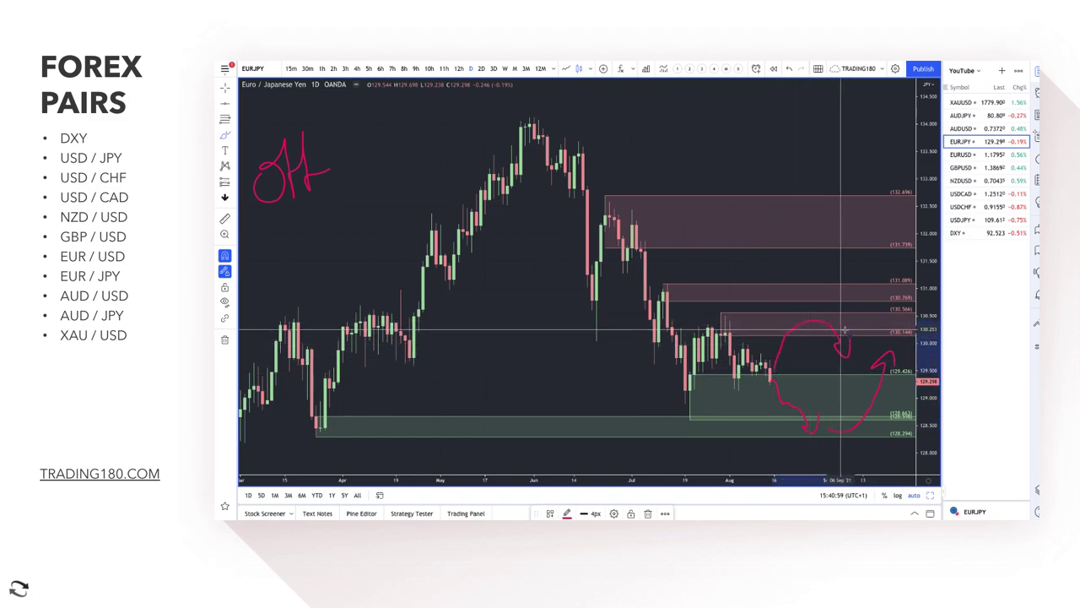
{"action": "left_click_drag", "start_coordinate": [828, 293], "coordinate": [869, 317]}
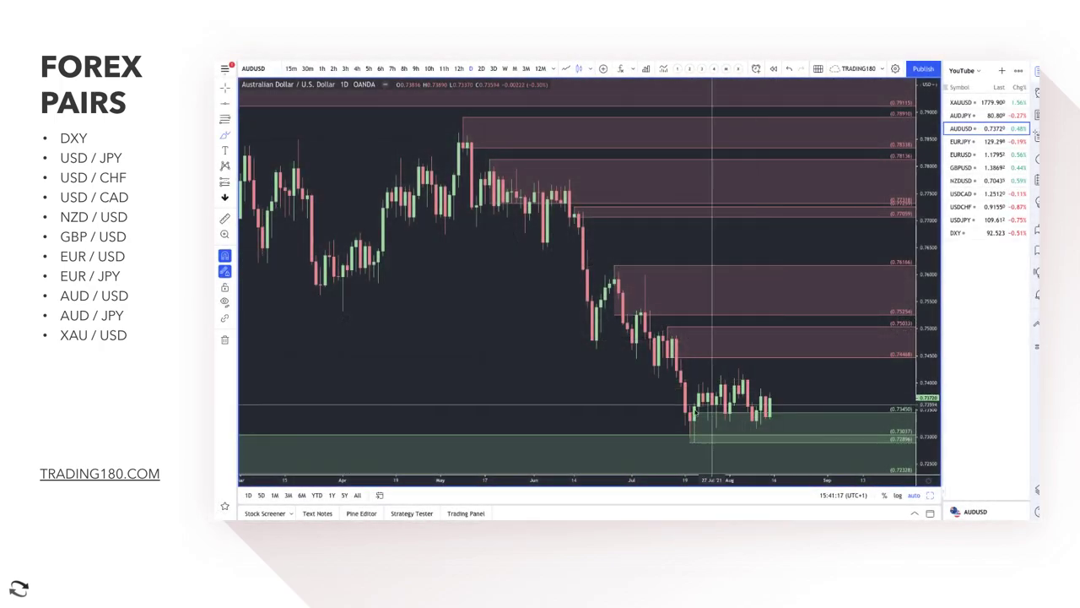
Draw a downward brush arrow from the latest AUDUSD candle into the green demand zone
{"action": "scroll", "coordinate": [696, 410], "scroll_direction": "up", "scroll_amount": 5}
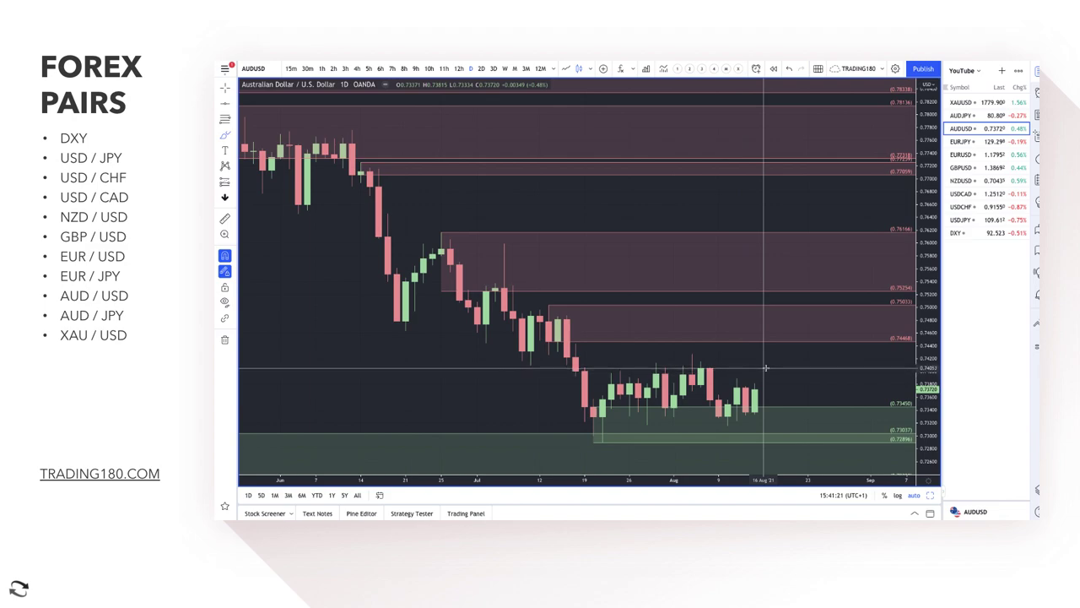
{"action": "left_click", "coordinate": [233, 188]}
{"action": "left_click", "coordinate": [268, 250]}
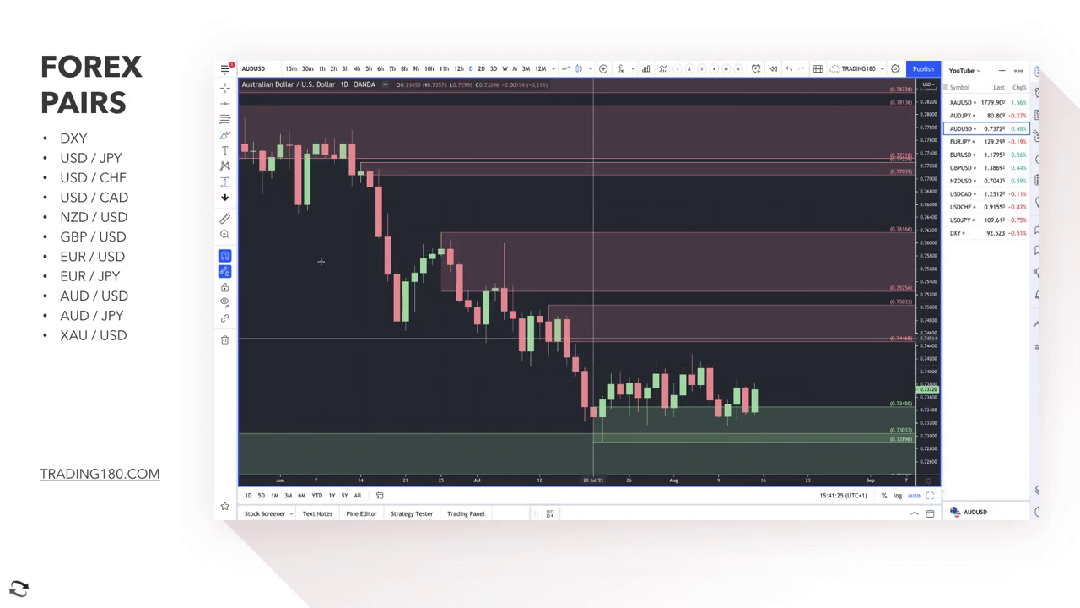
{"action": "left_click", "coordinate": [693, 354]}
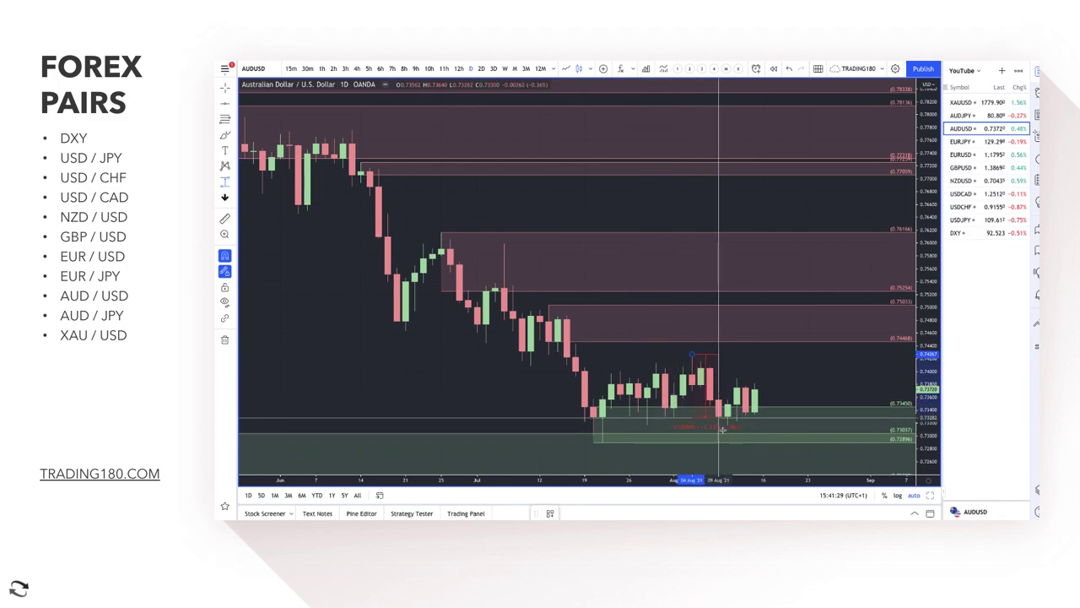
{"action": "key", "text": "Escape"}
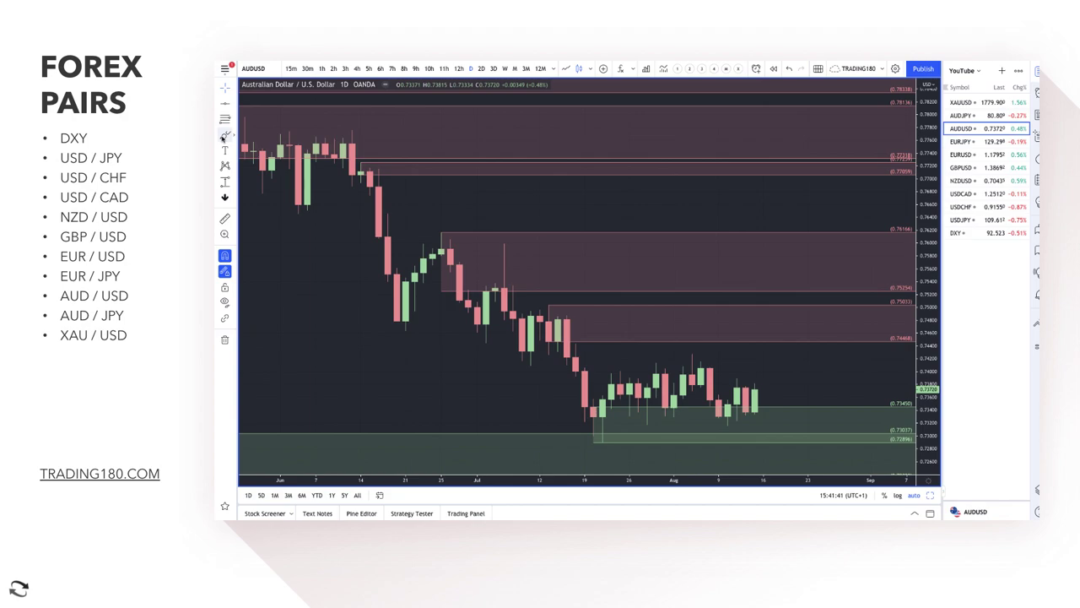
{"action": "scroll", "coordinate": [513, 278], "scroll_direction": "down", "scroll_amount": 3}
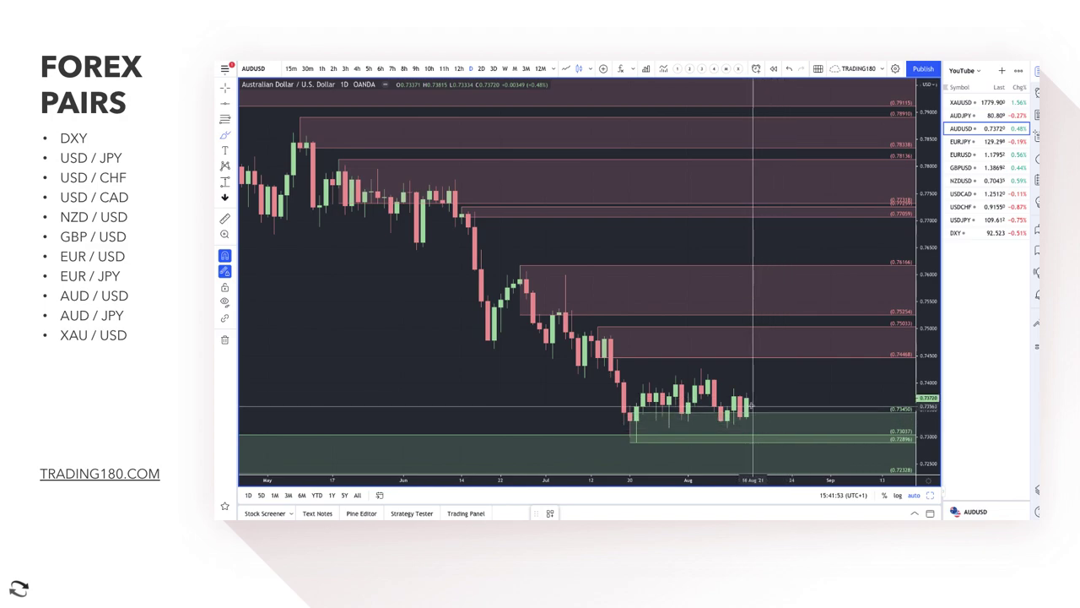
{"action": "left_click_drag", "start_coordinate": [749, 402], "coordinate": [783, 451]}
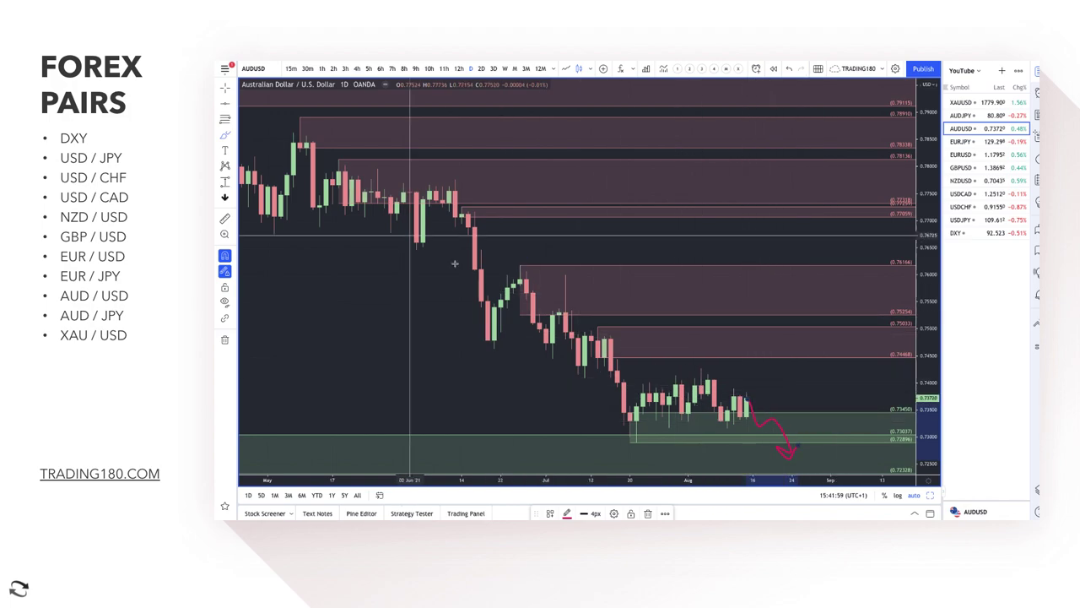
Draw a narrow zone just above the latest candles and apply the 2. DEMAND template
{"action": "left_click", "coordinate": [224, 134]}
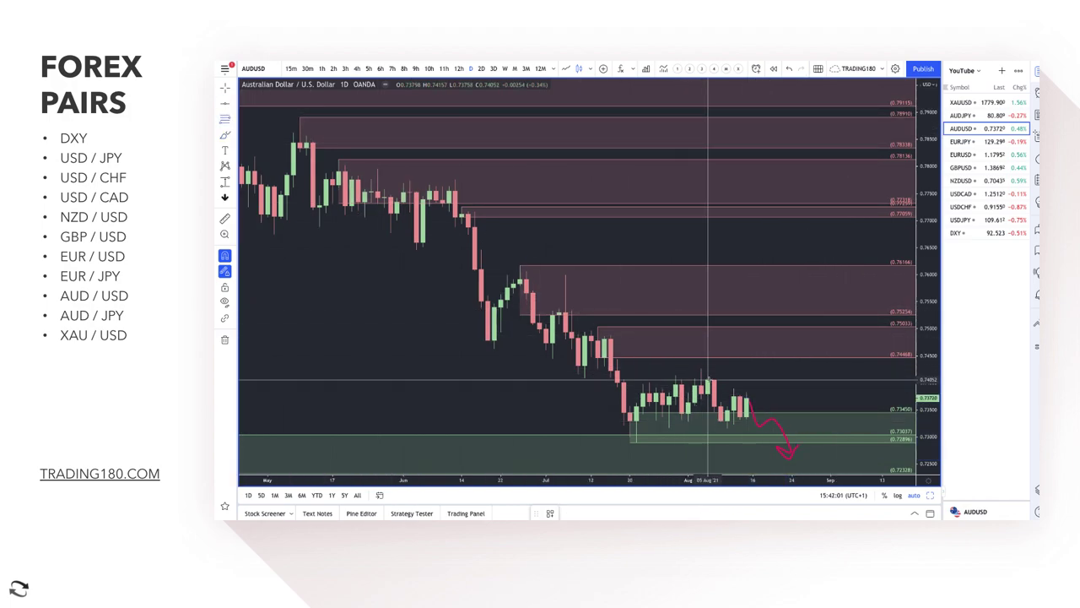
{"action": "left_click_drag", "start_coordinate": [713, 397], "coordinate": [700, 369]}
{"action": "left_click", "coordinate": [550, 514]}
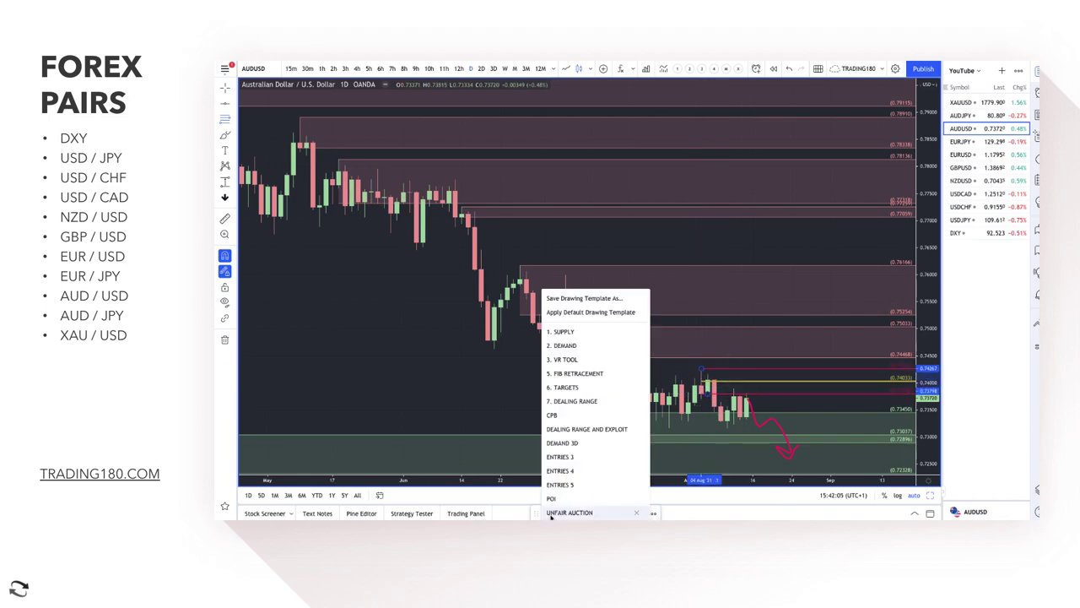
{"action": "left_click", "coordinate": [594, 343]}
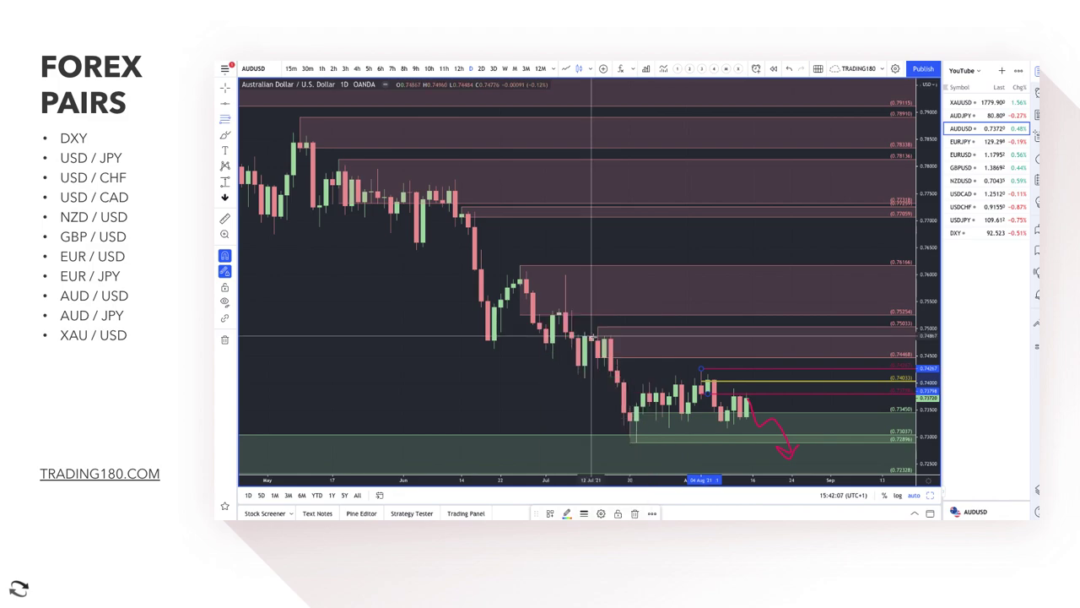
Brush a path rising into the new zone, circle the touch, and add a downward arrow
{"action": "left_click", "coordinate": [225, 135]}
{"action": "mouse_move", "coordinate": [748, 414]}
{"action": "left_mouse_down"}
{"action": "mouse_move", "coordinate": [761, 374]}
{"action": "mouse_move", "coordinate": [800, 410]}
{"action": "mouse_move", "coordinate": [814, 404]}
{"action": "left_mouse_up"}
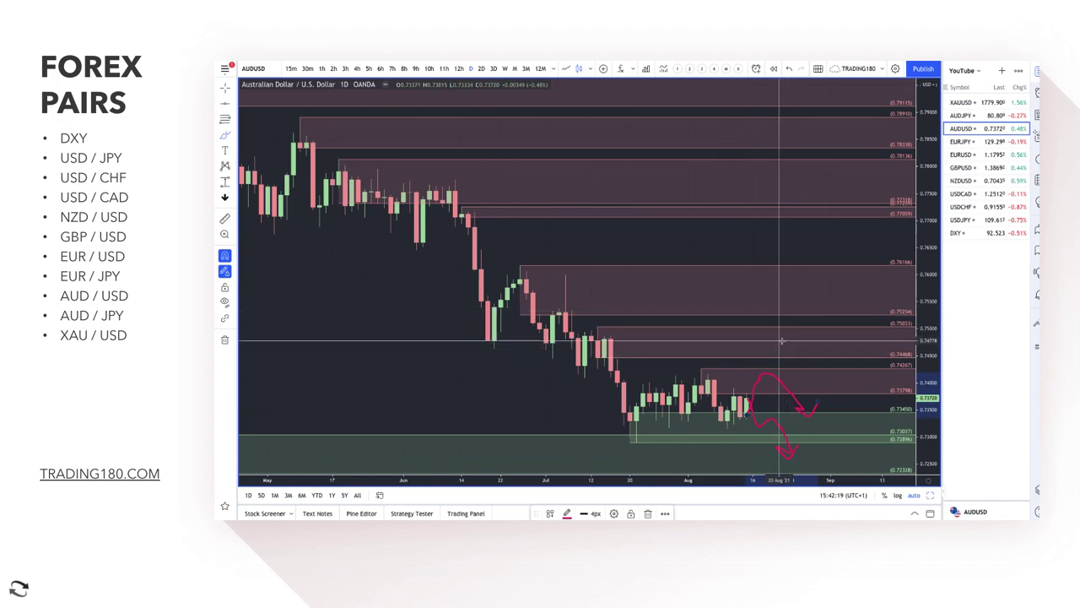
{"action": "mouse_move", "coordinate": [785, 355]}
{"action": "left_mouse_down"}
{"action": "mouse_move", "coordinate": [771, 343]}
{"action": "mouse_move", "coordinate": [799, 374]}
{"action": "mouse_move", "coordinate": [811, 372]}
{"action": "left_mouse_up"}
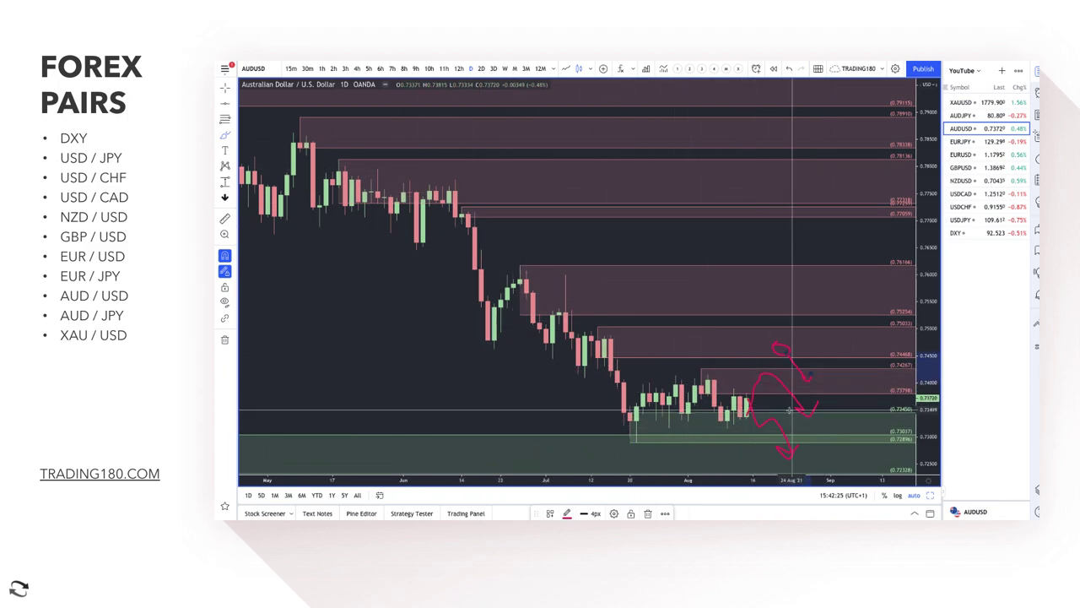
{"action": "scroll", "coordinate": [790, 410], "scroll_direction": "down", "scroll_amount": 2}
{"action": "scroll", "coordinate": [790, 409], "scroll_direction": "down", "scroll_amount": 2}
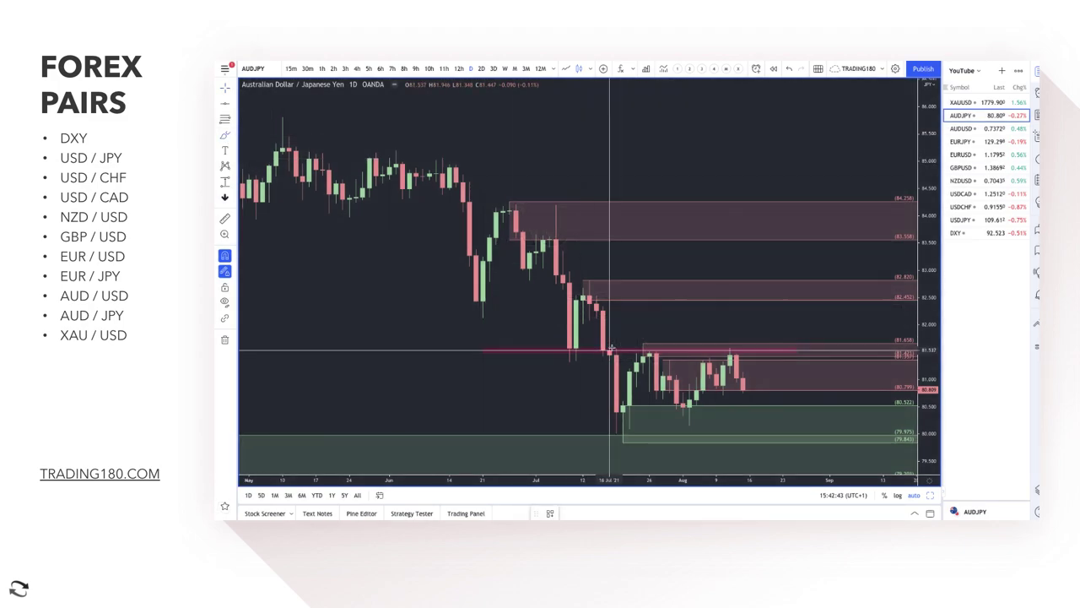
Circle the early and latest touches of the 81.42–81.65 level and arrow a drop from the latest
{"action": "mouse_move", "coordinate": [571, 343]}
{"action": "left_mouse_down"}
{"action": "mouse_move", "coordinate": [572, 365]}
{"action": "mouse_move", "coordinate": [610, 349]}
{"action": "mouse_move", "coordinate": [622, 371]}
{"action": "mouse_move", "coordinate": [663, 335]}
{"action": "left_mouse_up"}
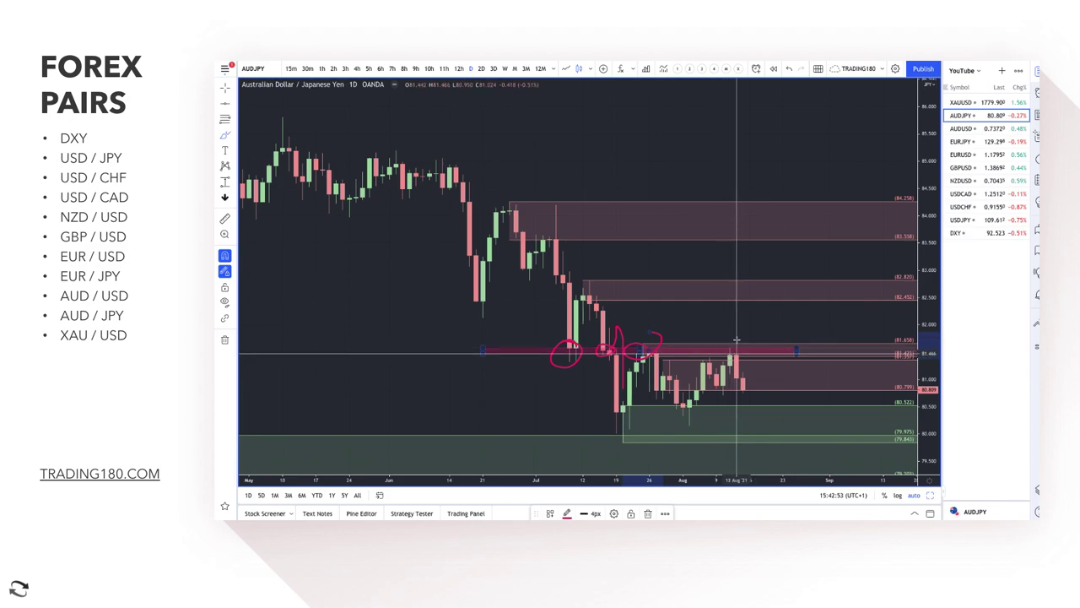
{"action": "mouse_move", "coordinate": [736, 344]}
{"action": "left_mouse_down"}
{"action": "mouse_move", "coordinate": [717, 365]}
{"action": "mouse_move", "coordinate": [743, 352]}
{"action": "left_mouse_up"}
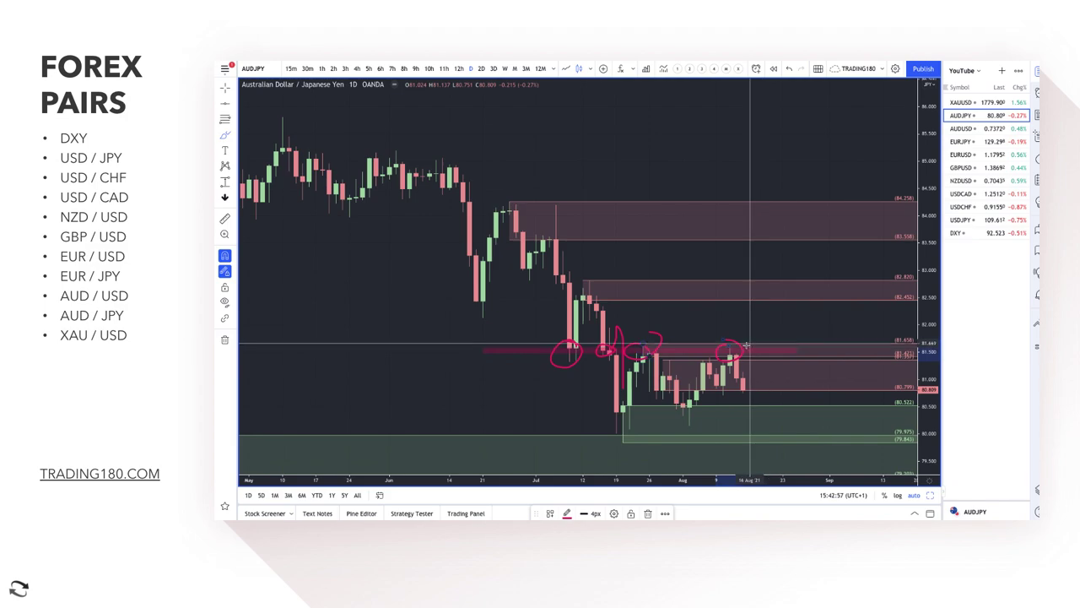
{"action": "left_click", "coordinate": [757, 389]}
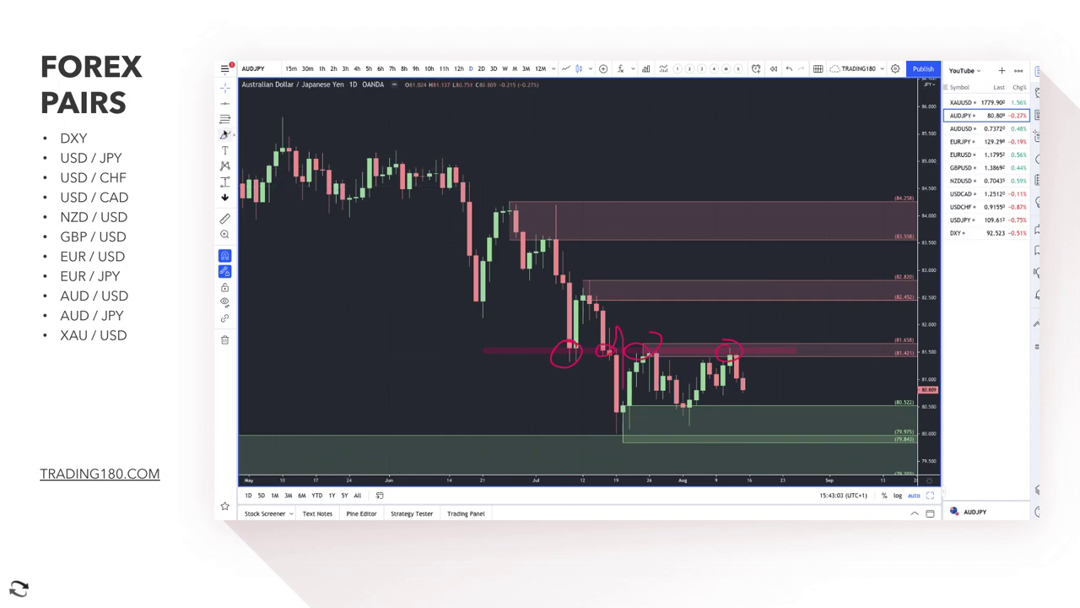
{"action": "left_click", "coordinate": [224, 135]}
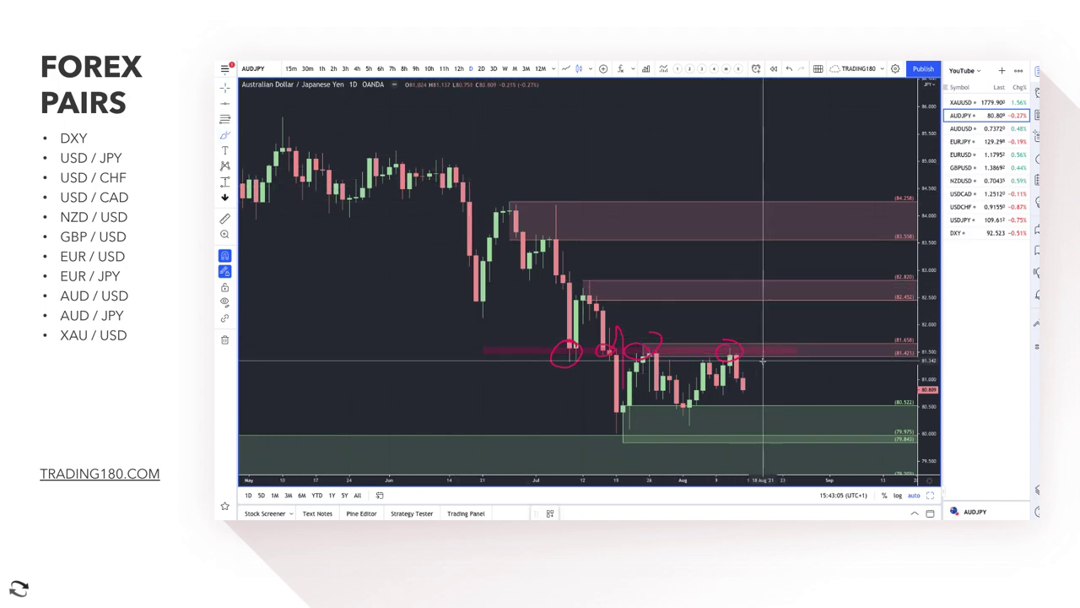
{"action": "mouse_move", "coordinate": [745, 347]}
{"action": "left_mouse_down"}
{"action": "mouse_move", "coordinate": [770, 399]}
{"action": "mouse_move", "coordinate": [775, 385]}
{"action": "left_mouse_up"}
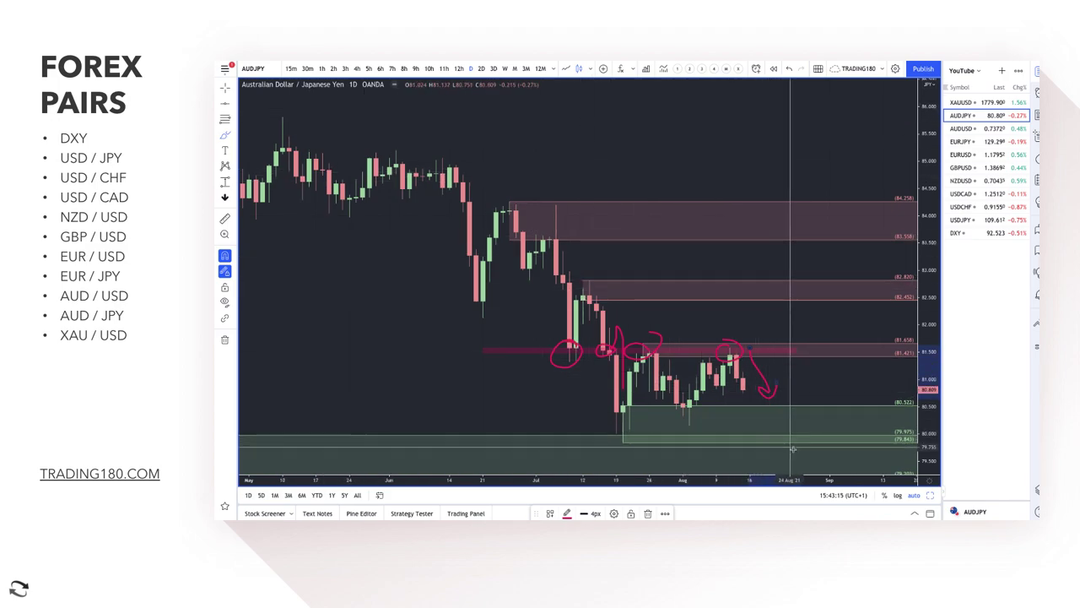
Sketch a projected AUDJPY drop into the lower demand zone and a rebound upward
{"action": "scroll", "coordinate": [790, 447], "scroll_direction": "down", "scroll_amount": 4}
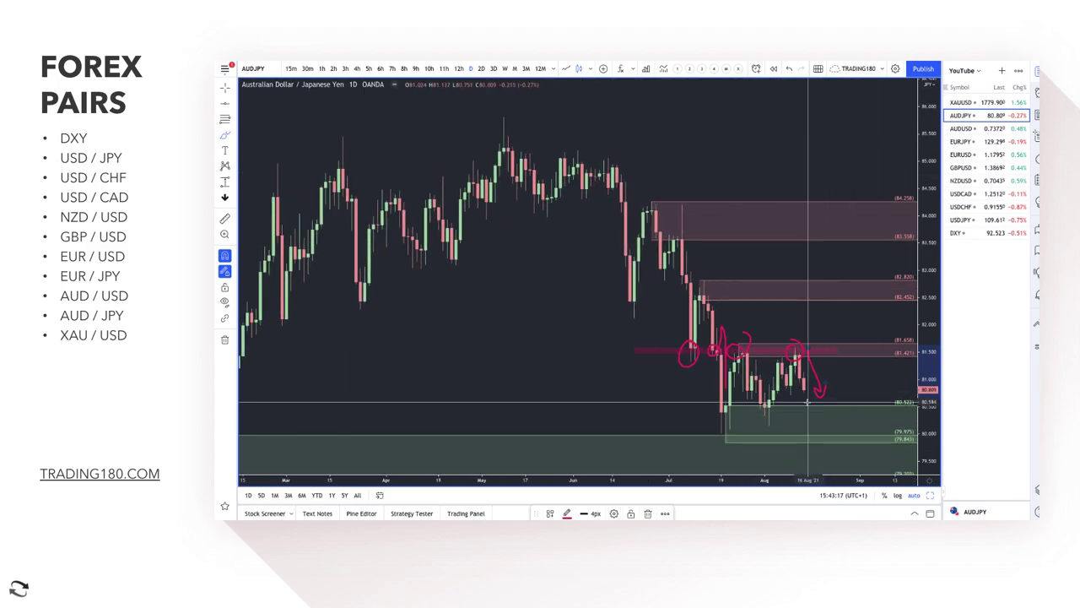
{"action": "mouse_move", "coordinate": [804, 405]}
{"action": "left_mouse_down"}
{"action": "mouse_move", "coordinate": [825, 417]}
{"action": "mouse_move", "coordinate": [831, 440]}
{"action": "left_mouse_up"}
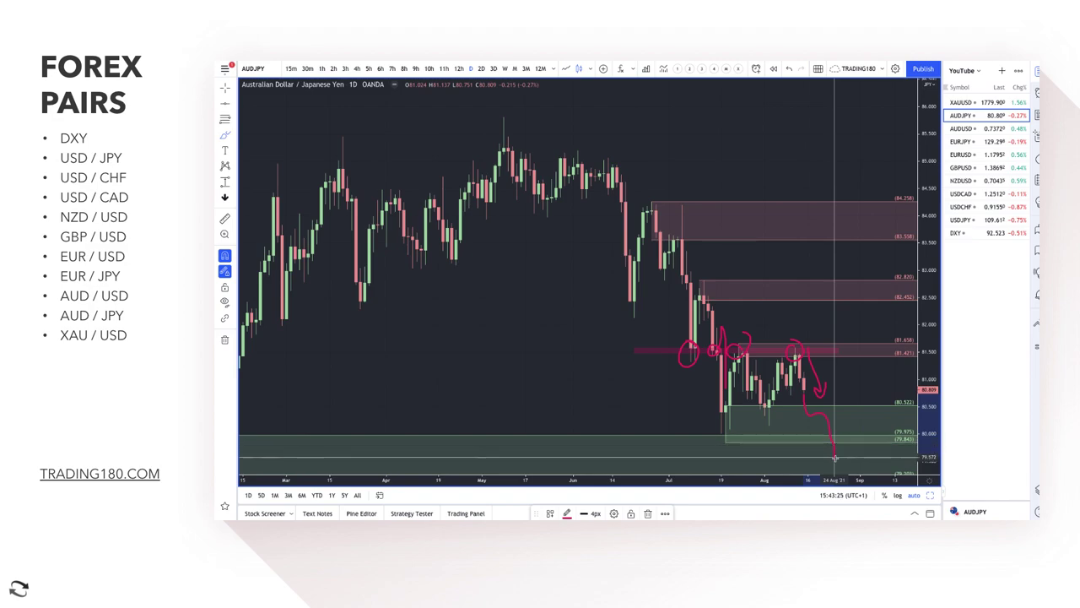
{"action": "mouse_move", "coordinate": [834, 458]}
{"action": "left_mouse_down"}
{"action": "mouse_move", "coordinate": [855, 419]}
{"action": "mouse_move", "coordinate": [887, 398]}
{"action": "mouse_move", "coordinate": [892, 426]}
{"action": "left_mouse_up"}
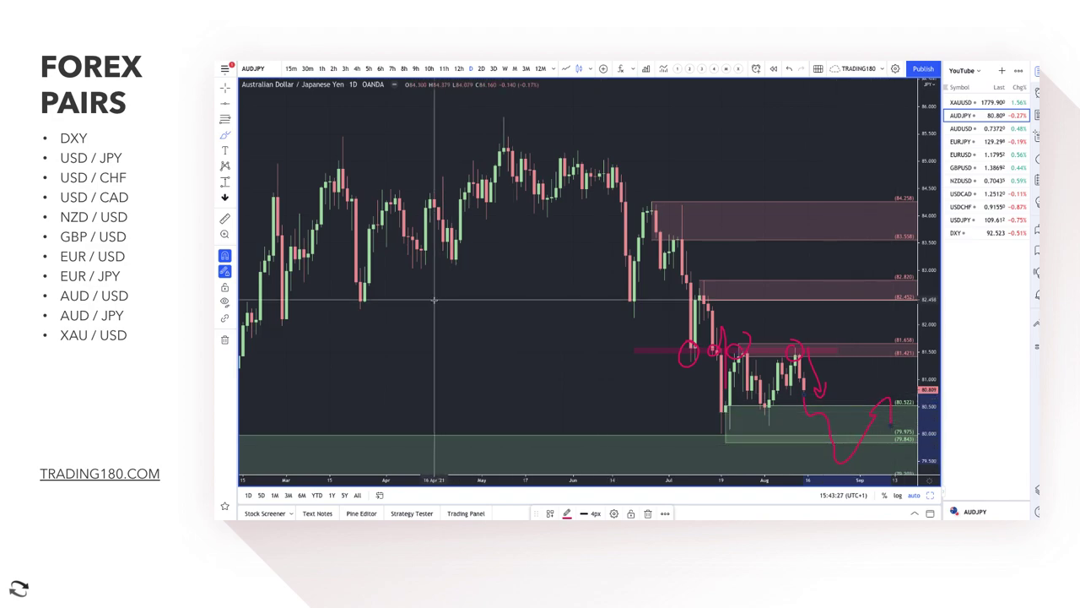
Handwrite "Or" and draw an alternative projected path extending upward
{"action": "mouse_move", "coordinate": [419, 348]}
{"action": "left_mouse_down"}
{"action": "mouse_move", "coordinate": [429, 359]}
{"action": "mouse_move", "coordinate": [453, 347]}
{"action": "mouse_move", "coordinate": [468, 369]}
{"action": "left_mouse_up"}
{"action": "scroll", "coordinate": [362, 181], "scroll_direction": "down", "scroll_amount": 5}
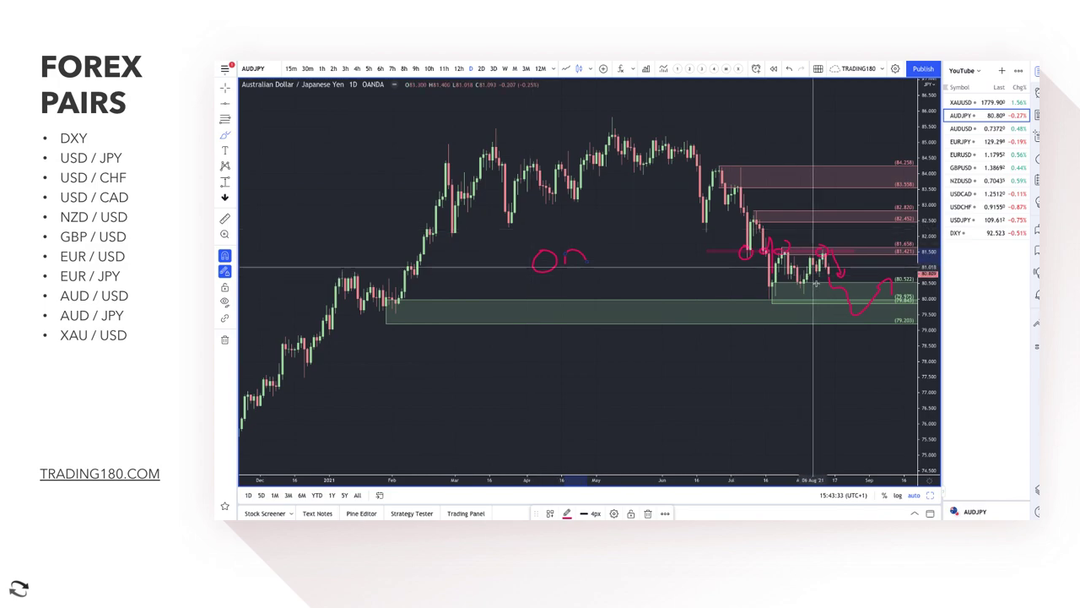
{"action": "scroll", "coordinate": [815, 281], "scroll_direction": "up", "scroll_amount": 1}
{"action": "scroll", "coordinate": [817, 283], "scroll_direction": "up", "scroll_amount": 2}
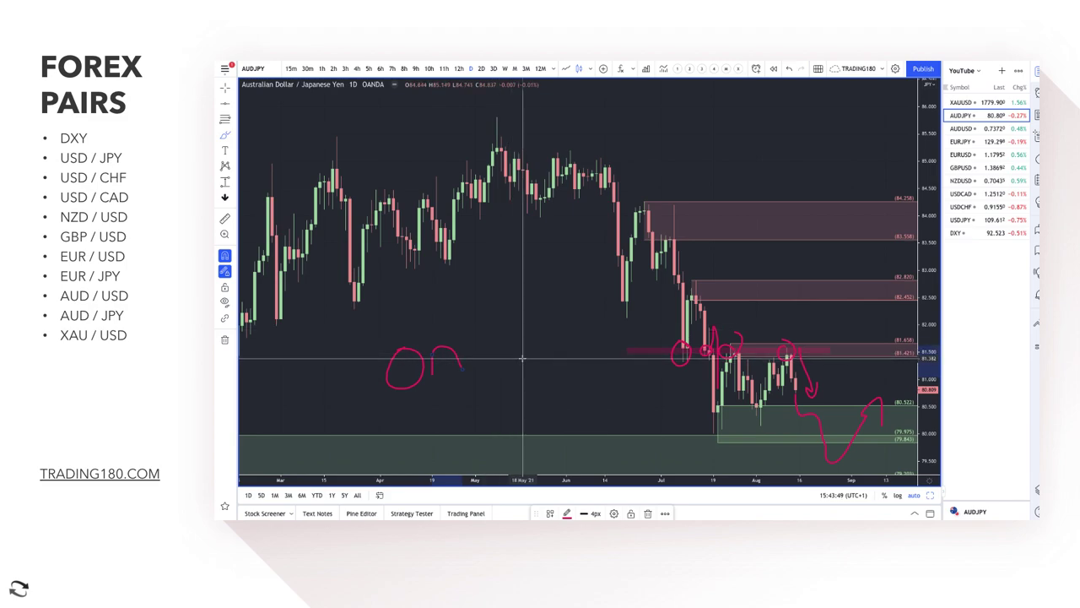
{"action": "left_click_drag", "start_coordinate": [524, 357], "coordinate": [571, 291]}
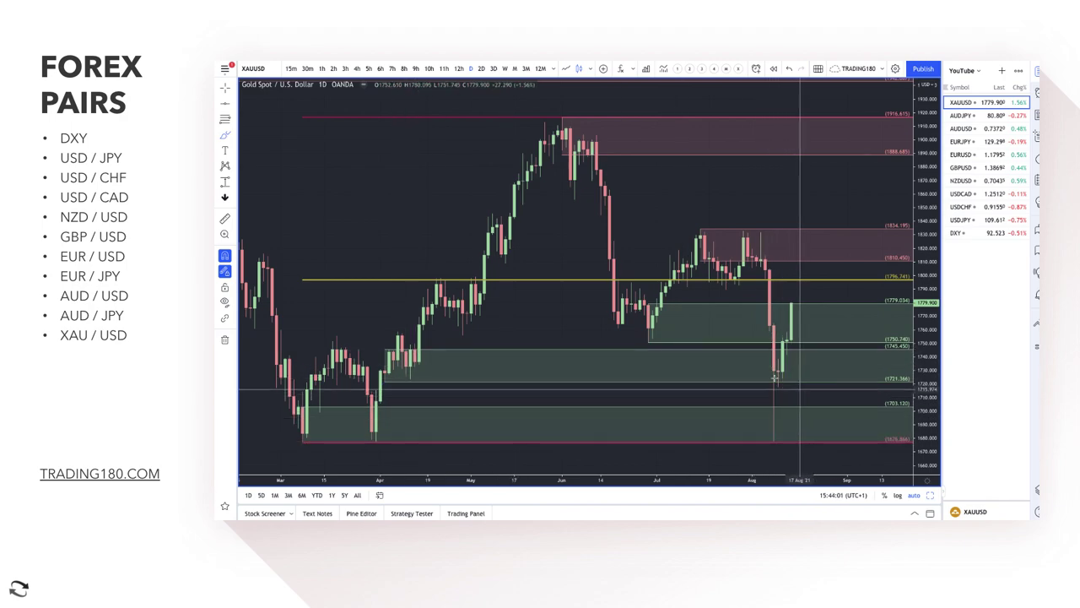
With the Brush, circle the two March lows and the August low at the demand zone
{"action": "left_click", "coordinate": [223, 136]}
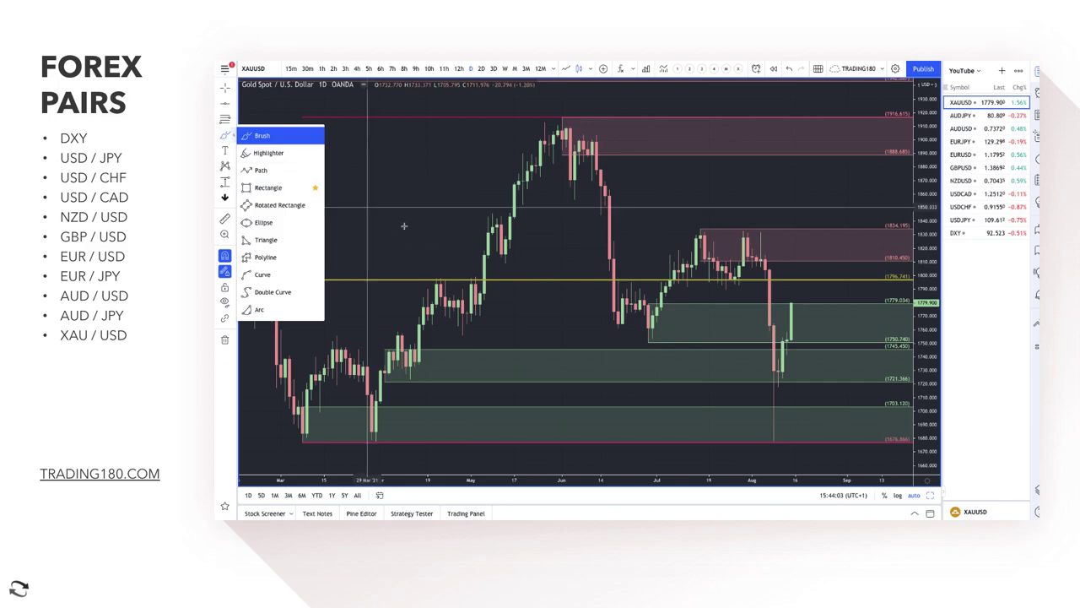
{"action": "scroll", "coordinate": [448, 405], "scroll_direction": "down", "scroll_amount": 3}
{"action": "left_click_drag", "start_coordinate": [436, 412], "coordinate": [495, 408]}
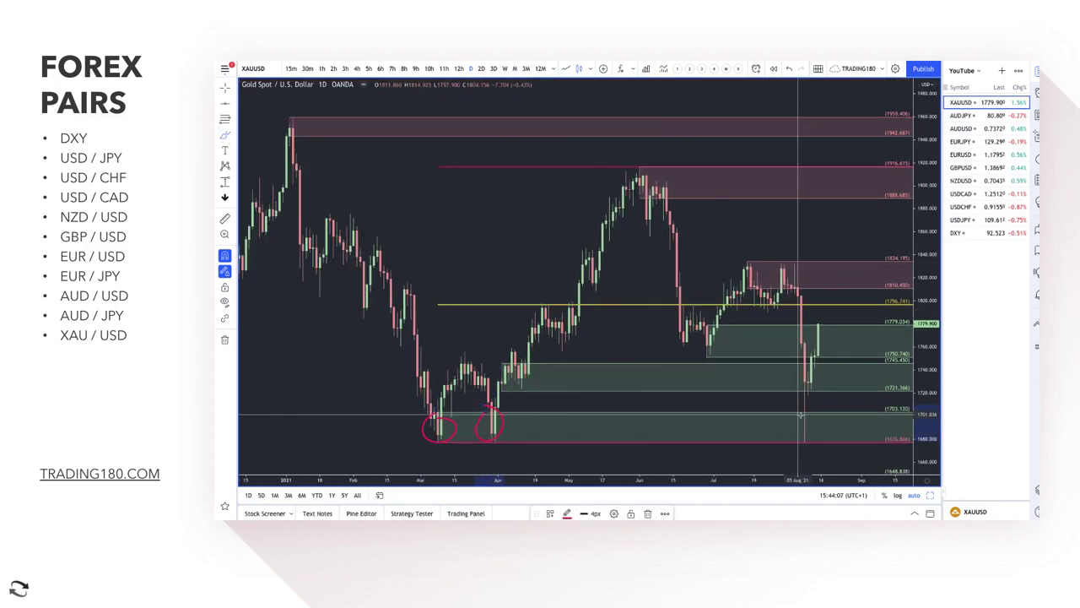
{"action": "mouse_move", "coordinate": [806, 404]}
{"action": "left_mouse_down"}
{"action": "mouse_move", "coordinate": [789, 430]}
{"action": "mouse_move", "coordinate": [816, 411]}
{"action": "left_mouse_up"}
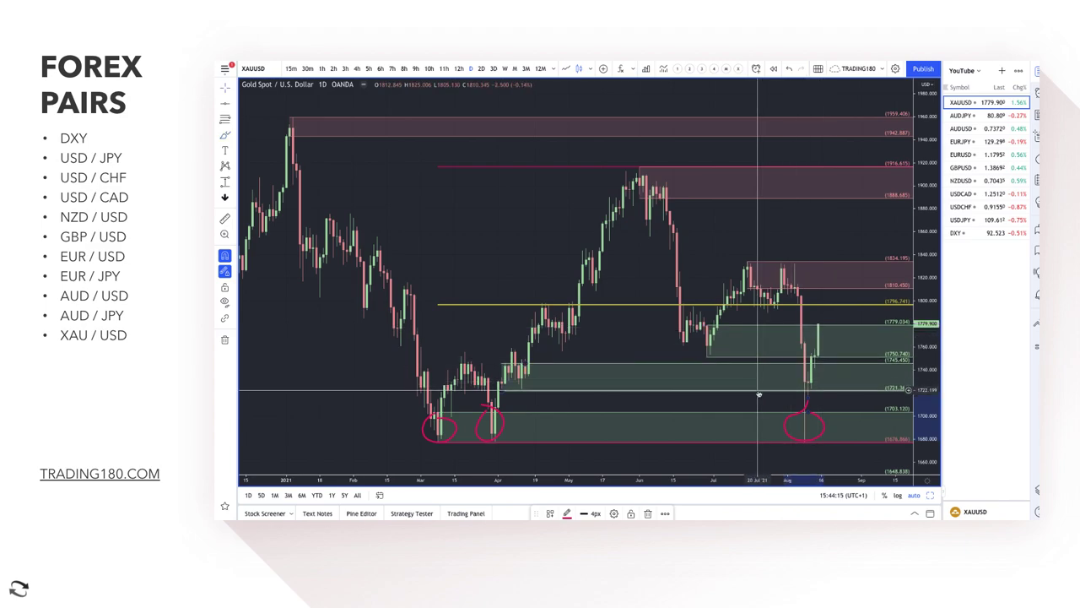
Delete the green zones around 1721–1745 and 1750–1779
{"action": "key", "text": "Delete"}
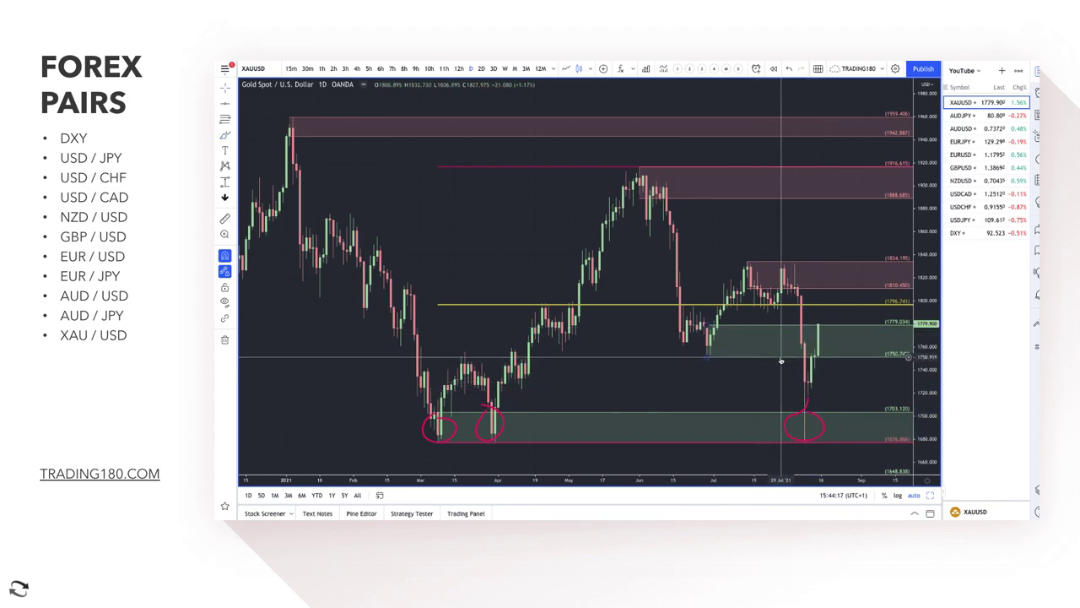
{"action": "left_click", "coordinate": [781, 358]}
{"action": "key", "text": "Delete"}
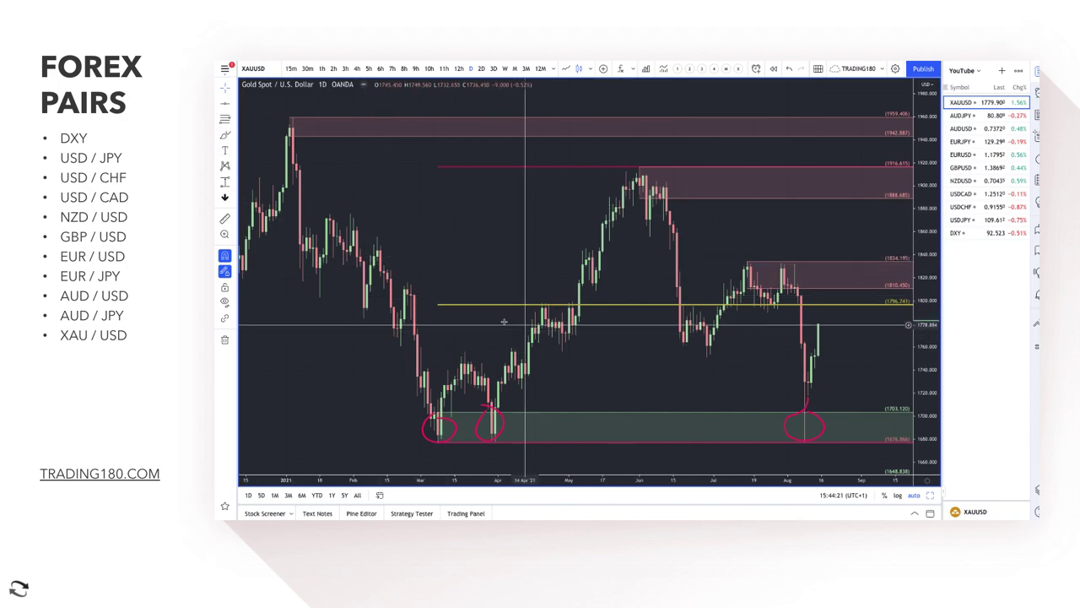
{"action": "scroll", "coordinate": [702, 299], "scroll_direction": "up", "scroll_amount": 3}
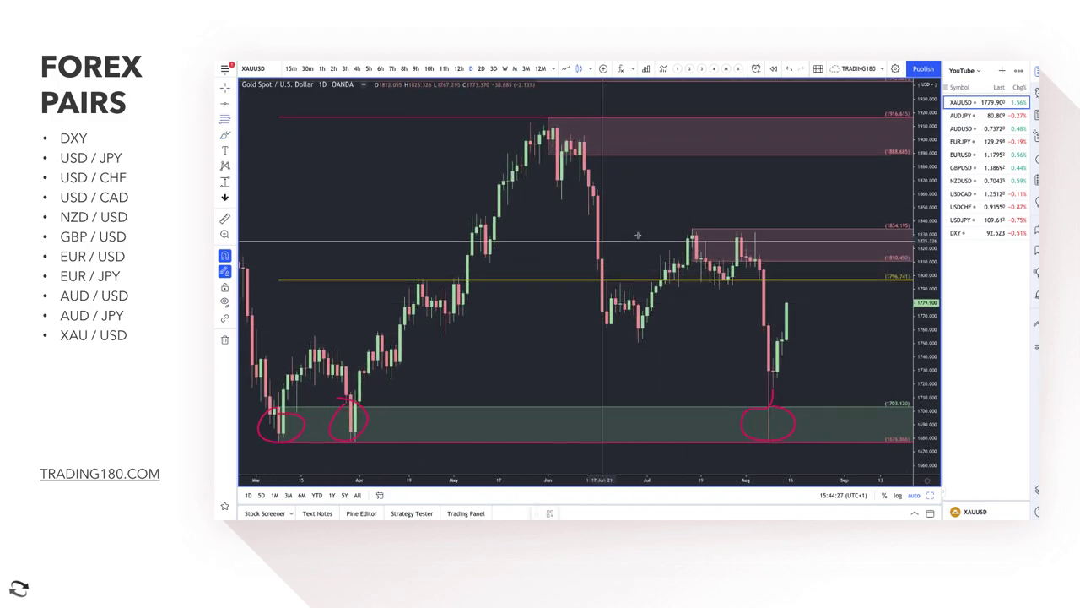
Draw a box from the July high to the August low and apply the VR TOOL template
{"action": "mouse_move", "coordinate": [692, 230]}
{"action": "left_mouse_down"}
{"action": "mouse_move", "coordinate": [764, 447]}
{"action": "mouse_move", "coordinate": [768, 437]}
{"action": "left_mouse_up"}
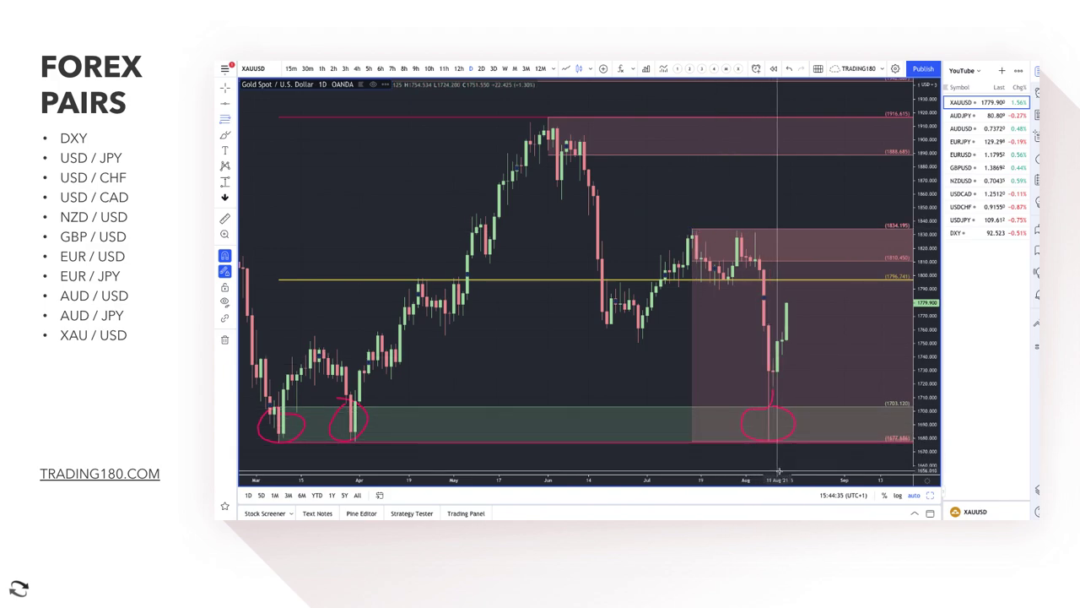
{"action": "left_click", "coordinate": [694, 358]}
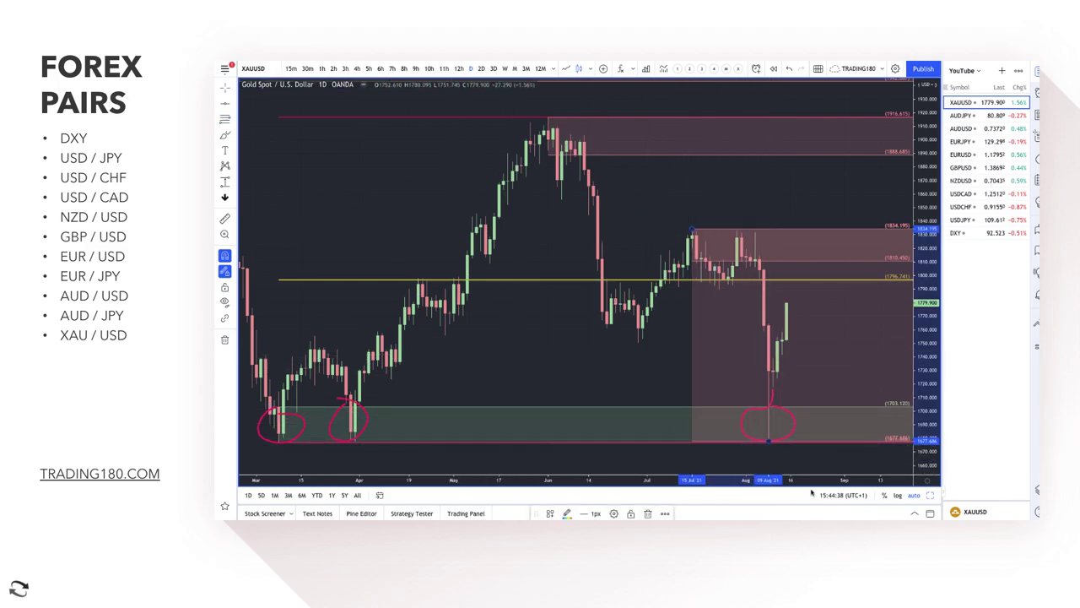
{"action": "left_click", "coordinate": [550, 515]}
{"action": "left_click", "coordinate": [589, 360]}
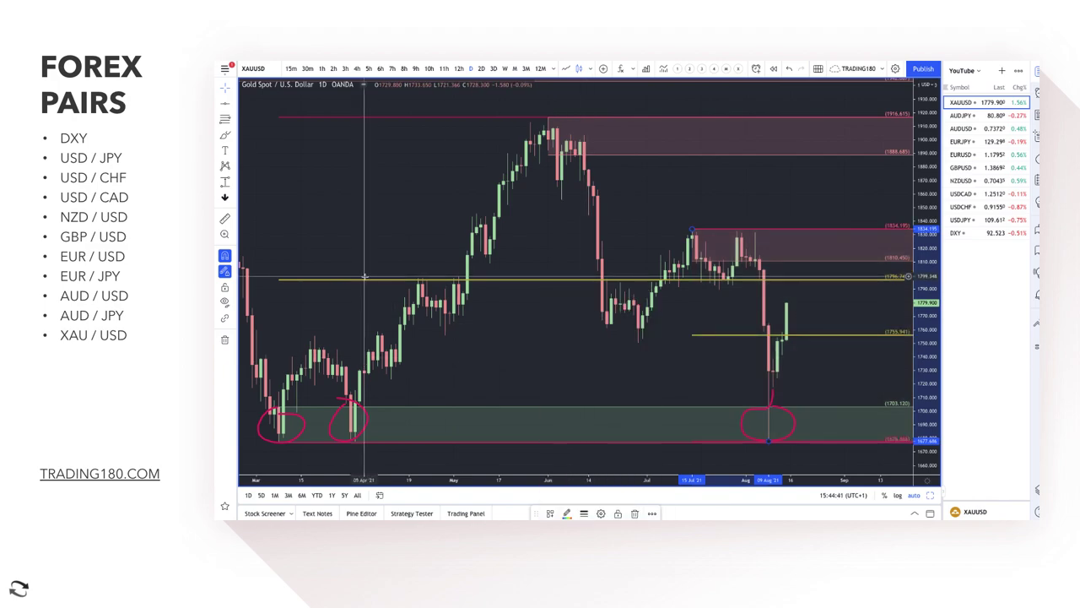
Circle the latest gold candle and draw projected paths toward the 1810–1834 supply zone
{"action": "left_click", "coordinate": [659, 381]}
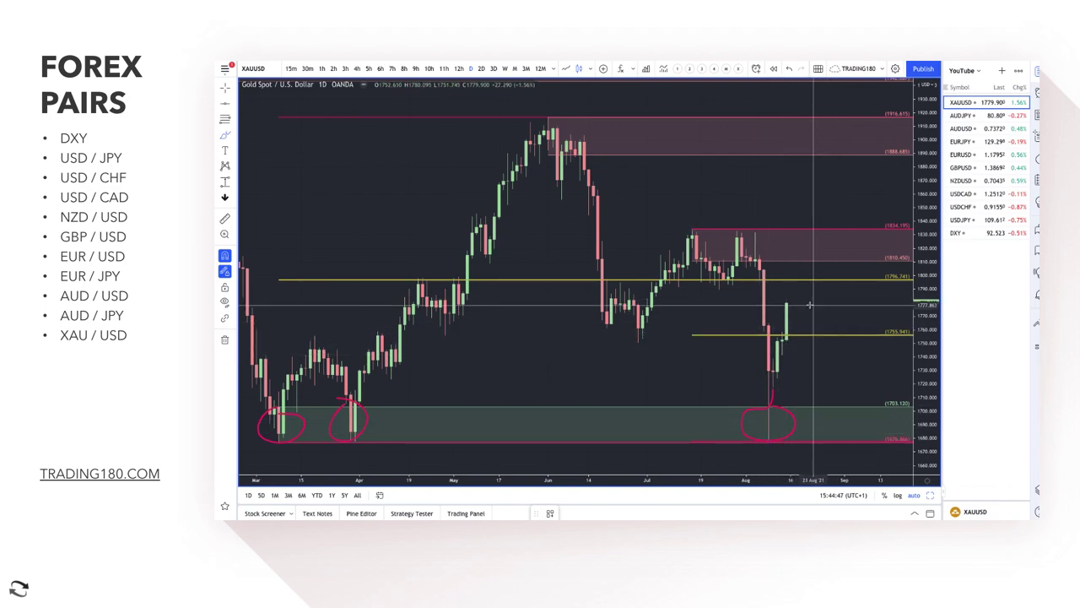
{"action": "mouse_move", "coordinate": [791, 296]}
{"action": "left_mouse_down"}
{"action": "mouse_move", "coordinate": [778, 305]}
{"action": "mouse_move", "coordinate": [799, 307]}
{"action": "mouse_move", "coordinate": [789, 308]}
{"action": "mouse_move", "coordinate": [812, 366]}
{"action": "mouse_move", "coordinate": [871, 338]}
{"action": "left_mouse_up"}
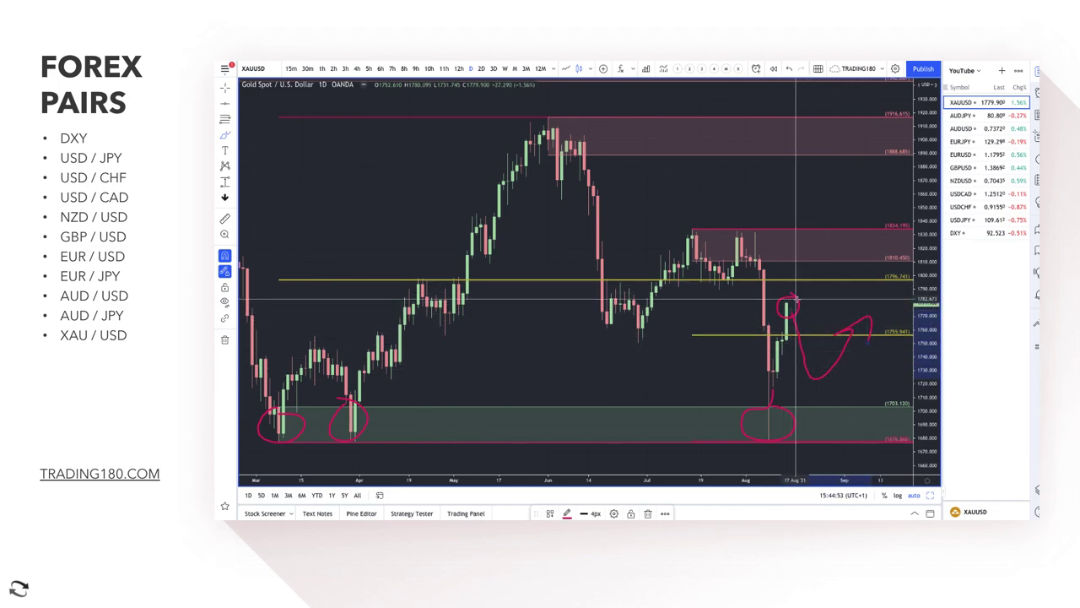
{"action": "mouse_move", "coordinate": [791, 300]}
{"action": "left_mouse_down"}
{"action": "mouse_move", "coordinate": [831, 248]}
{"action": "mouse_move", "coordinate": [867, 285]}
{"action": "left_mouse_up"}
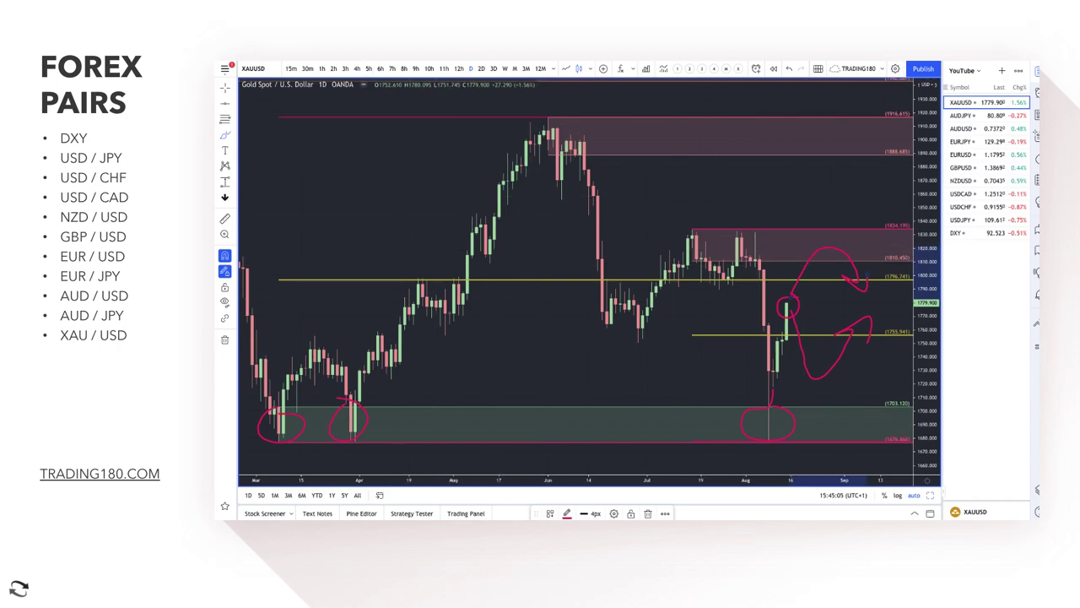
{"action": "left_click", "coordinate": [422, 66]}
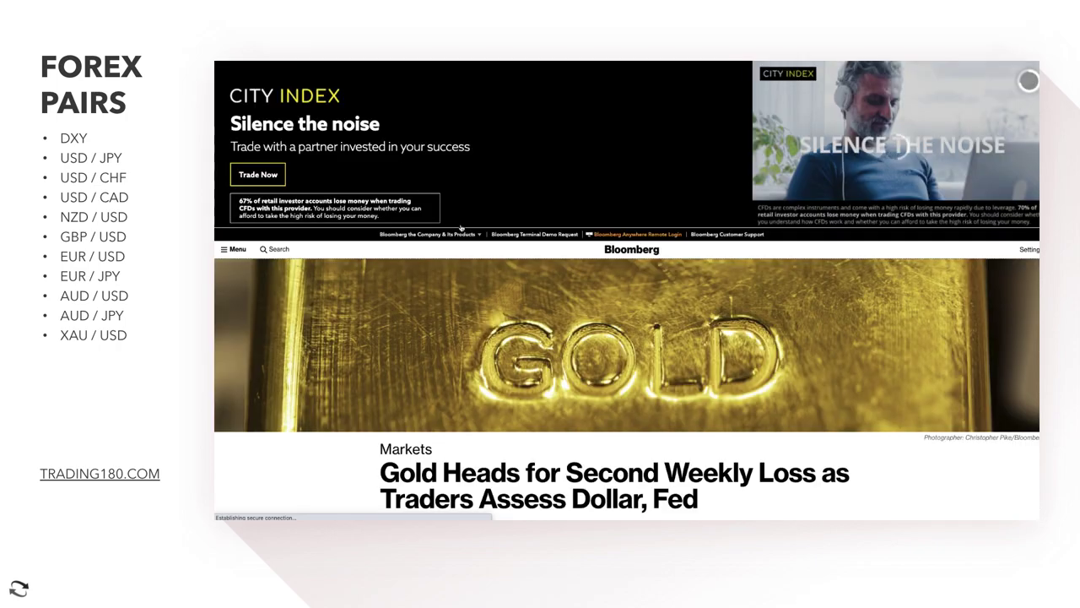
{"action": "scroll", "coordinate": [544, 350], "scroll_direction": "down", "scroll_amount": 2}
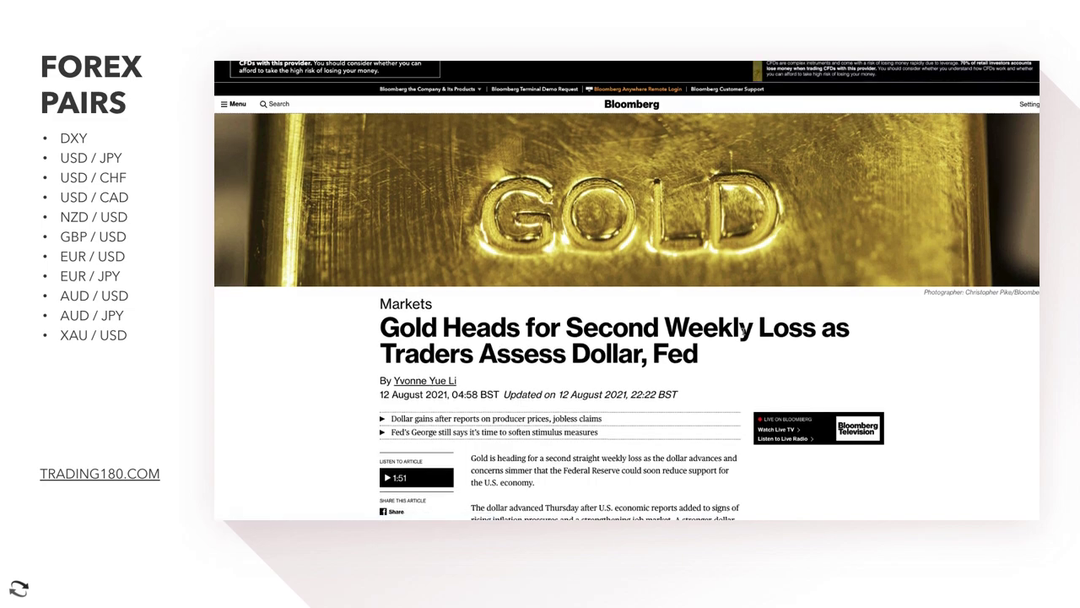
{"action": "scroll", "coordinate": [572, 362], "scroll_direction": "down", "scroll_amount": 3}
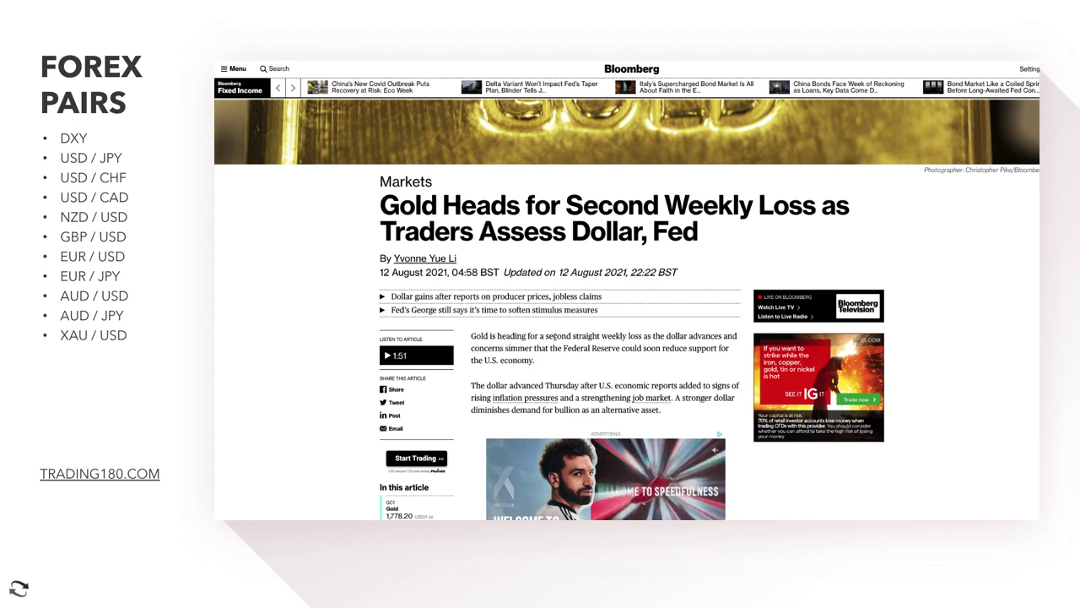
{"action": "mouse_move", "coordinate": [553, 336]}
{"action": "left_mouse_down"}
{"action": "mouse_move", "coordinate": [702, 337]}
{"action": "mouse_move", "coordinate": [523, 350]}
{"action": "mouse_move", "coordinate": [535, 361]}
{"action": "mouse_move", "coordinate": [508, 348]}
{"action": "mouse_move", "coordinate": [553, 347]}
{"action": "left_mouse_up"}
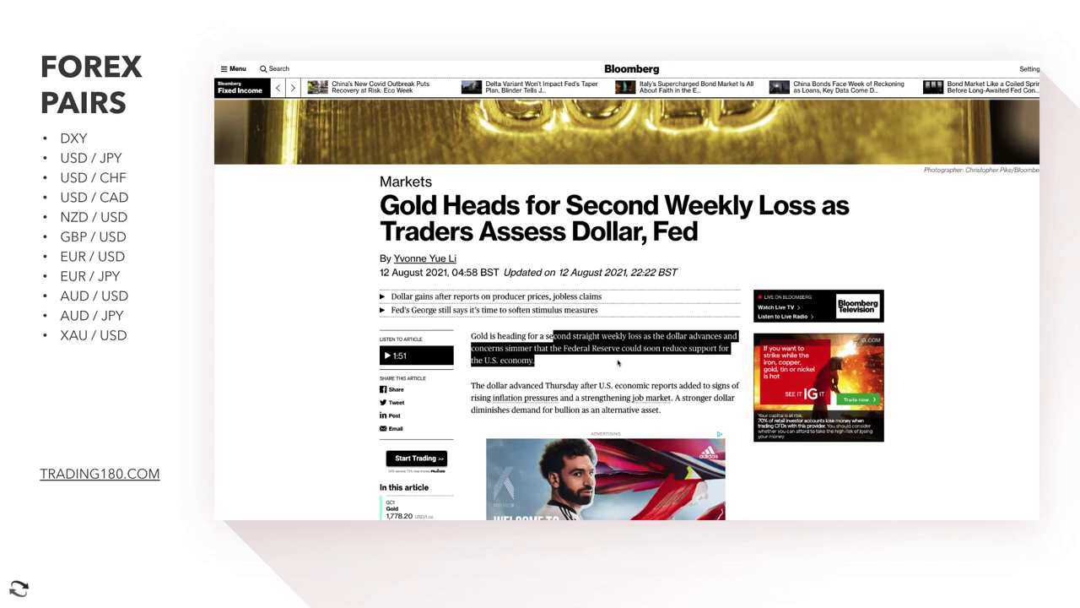
{"action": "left_click", "coordinate": [510, 386]}
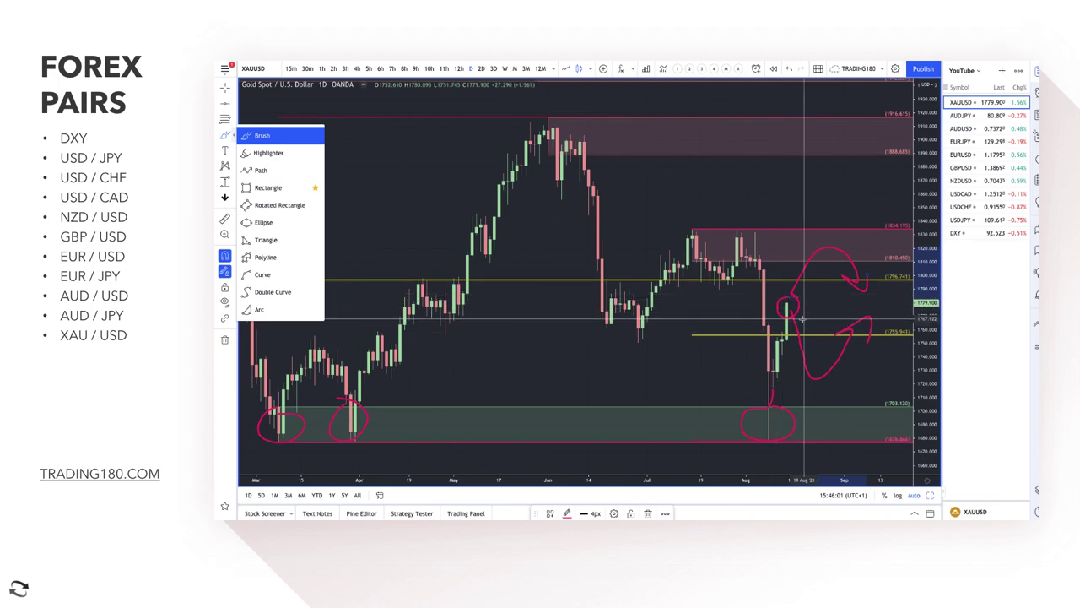
Circle the projected top below supply and sketch an alternative path dipping to 1703, then rising
{"action": "scroll", "coordinate": [809, 319], "scroll_direction": "down", "scroll_amount": 3}
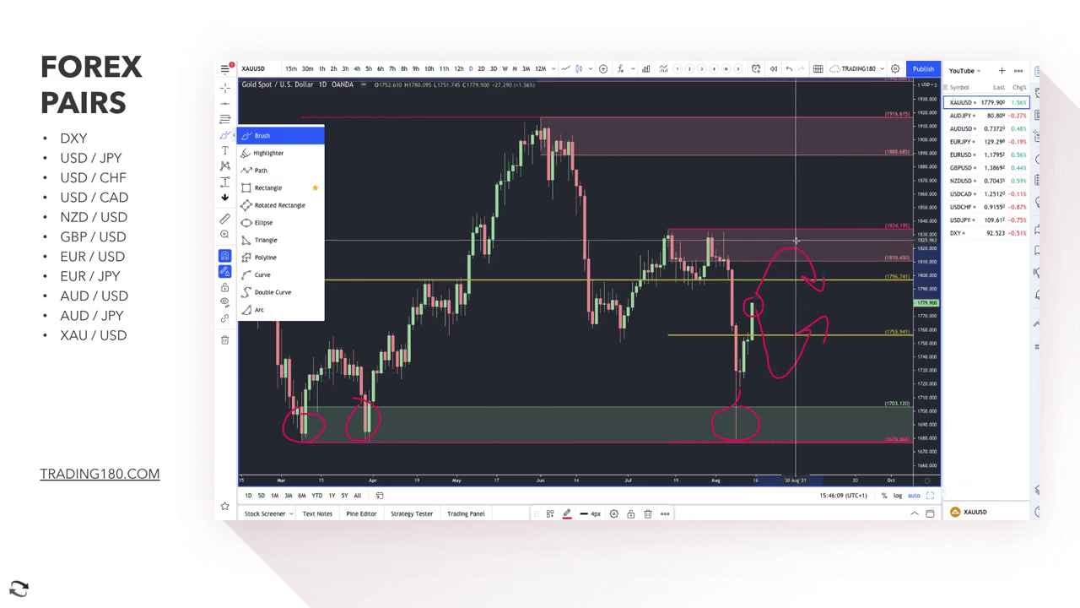
{"action": "mouse_move", "coordinate": [794, 241]}
{"action": "left_mouse_down"}
{"action": "mouse_move", "coordinate": [778, 245]}
{"action": "mouse_move", "coordinate": [800, 257]}
{"action": "mouse_move", "coordinate": [792, 254]}
{"action": "left_mouse_up"}
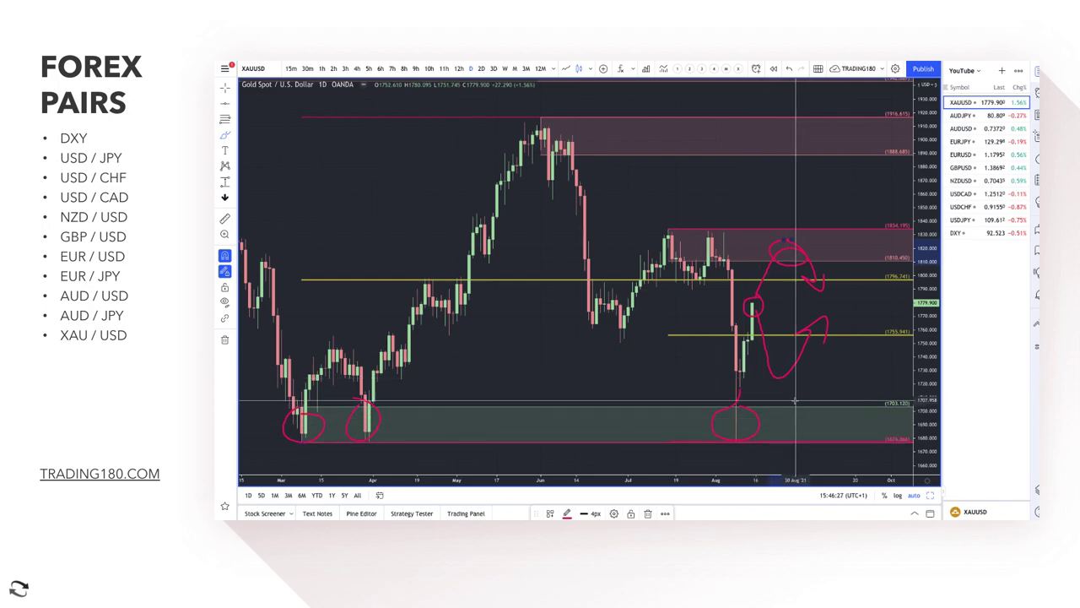
{"action": "mouse_move", "coordinate": [791, 406]}
{"action": "left_mouse_down"}
{"action": "mouse_move", "coordinate": [796, 412]}
{"action": "mouse_move", "coordinate": [873, 358]}
{"action": "mouse_move", "coordinate": [868, 390]}
{"action": "left_mouse_up"}
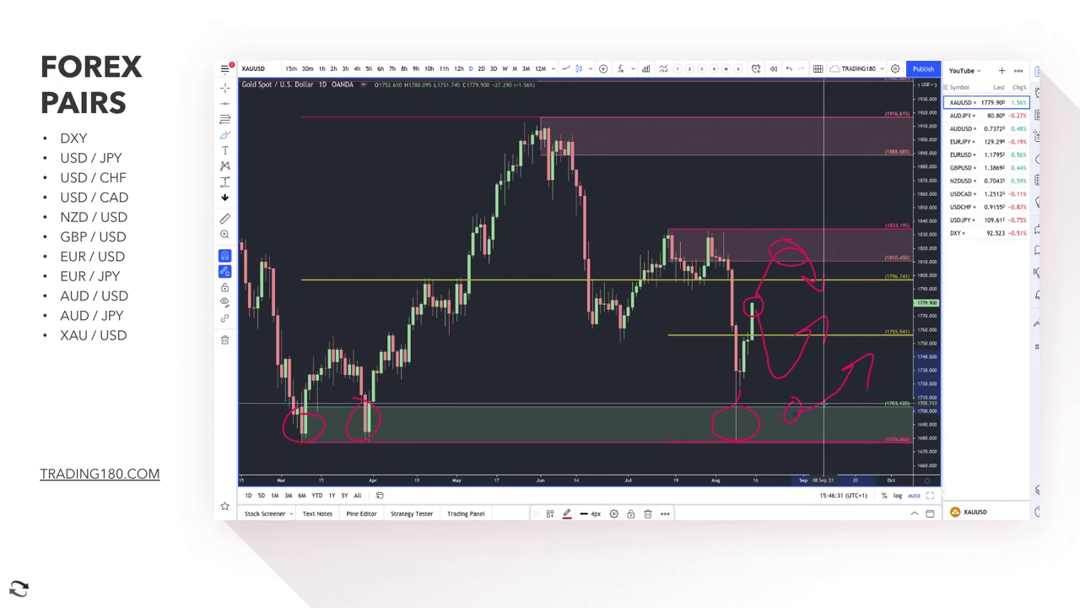